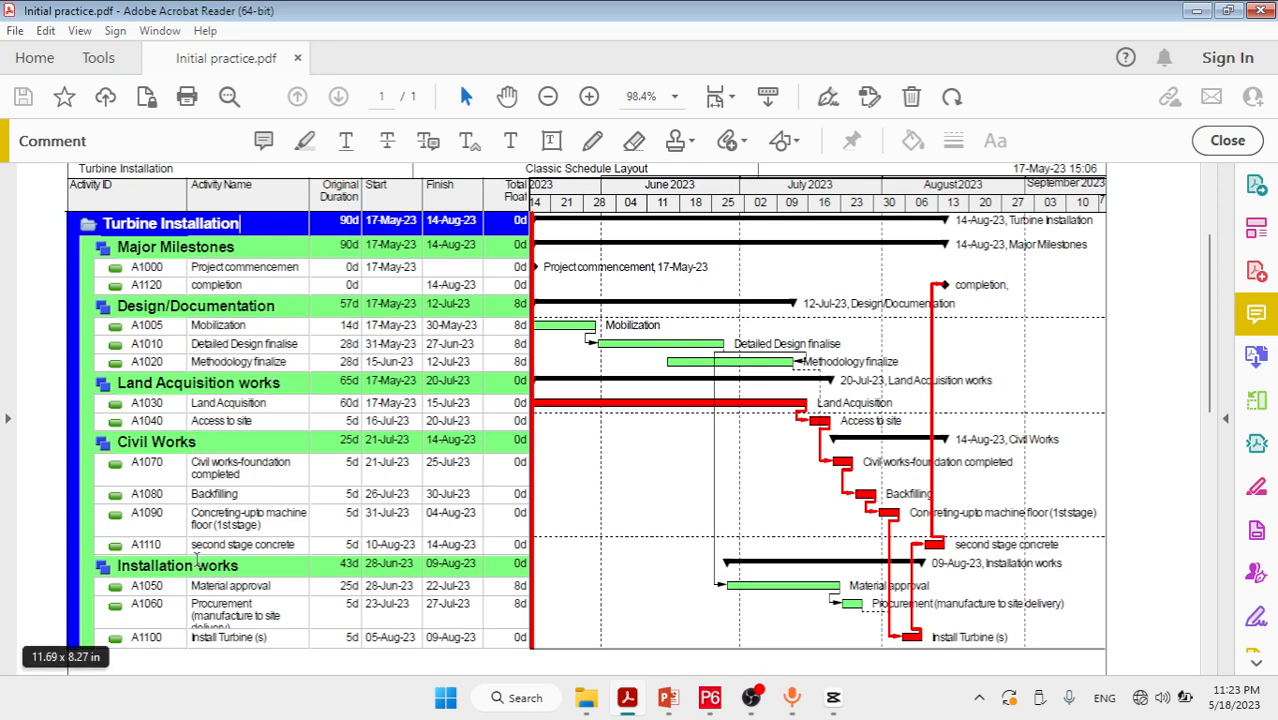
Review the Turbine Installation schedule PDF, then switch to Primavera P6 and open the project's WBS
{"action": "scroll", "coordinate": [197, 560], "scroll_direction": "down", "scroll_amount": 2}
{"action": "scroll", "coordinate": [197, 560], "scroll_direction": "up", "scroll_amount": 2}
{"action": "scroll", "coordinate": [197, 560], "scroll_direction": "up", "scroll_amount": 1}
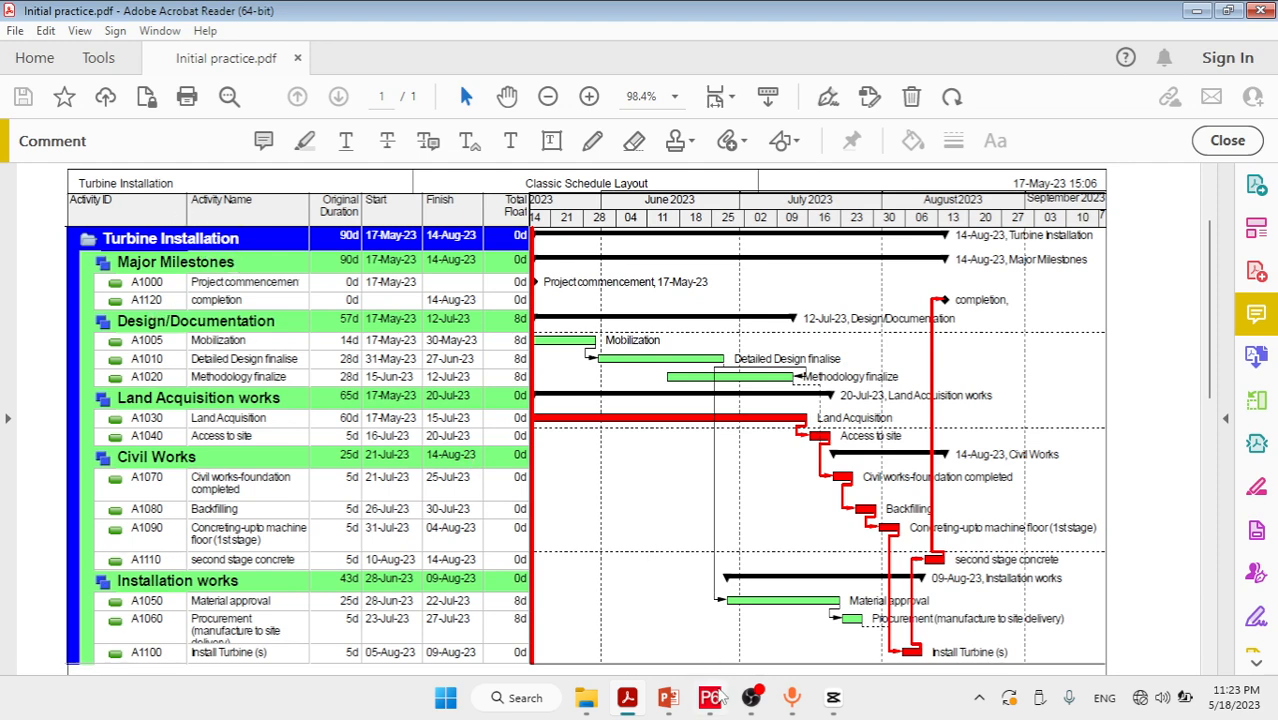
{"action": "left_click", "coordinate": [718, 697]}
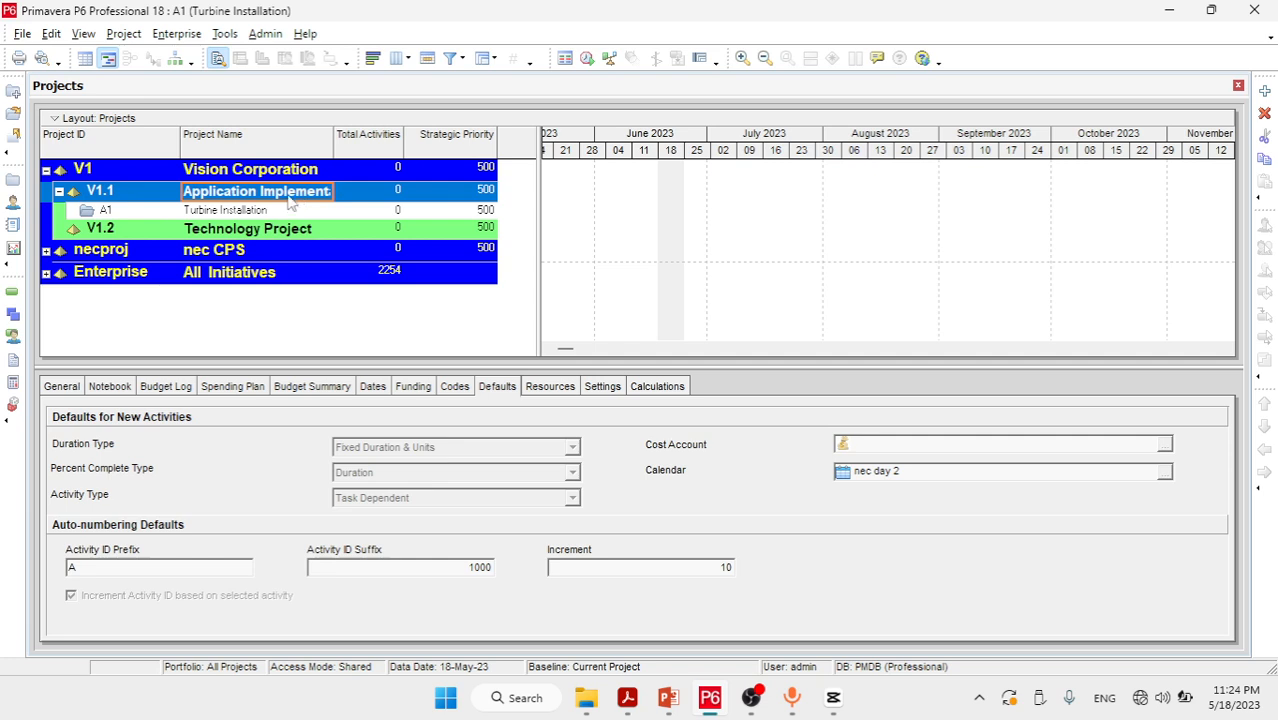
{"action": "left_click", "coordinate": [131, 38]}
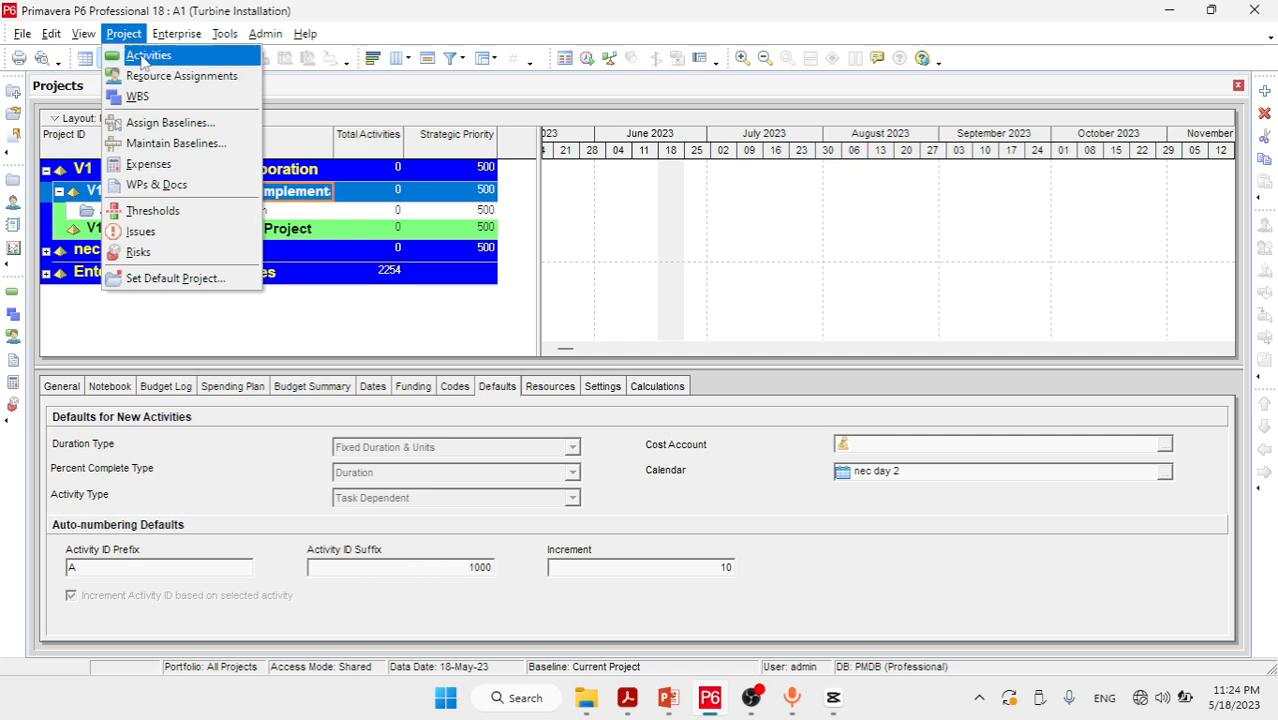
{"action": "left_click", "coordinate": [158, 103]}
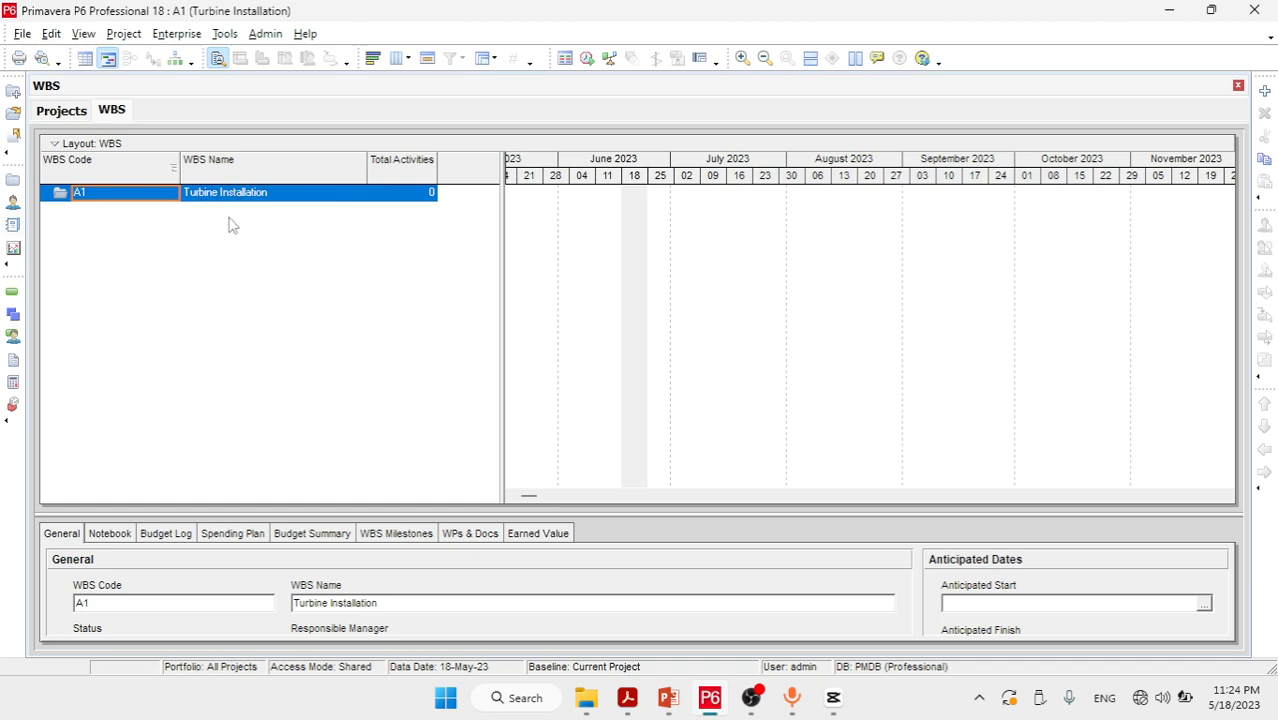
Consult the schedule PDF, then add a new WBS element beneath the Turbine Installation project in Primavera P6
{"action": "left_click", "coordinate": [627, 697]}
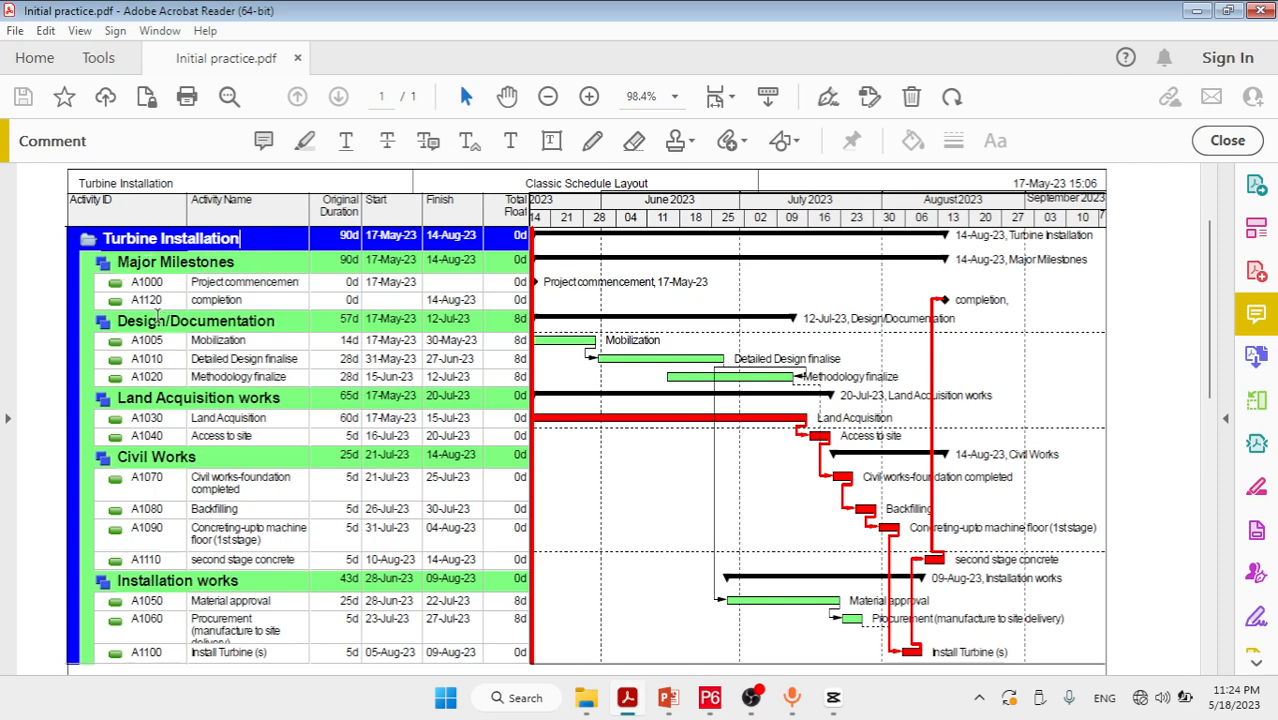
{"action": "left_click", "coordinate": [668, 697]}
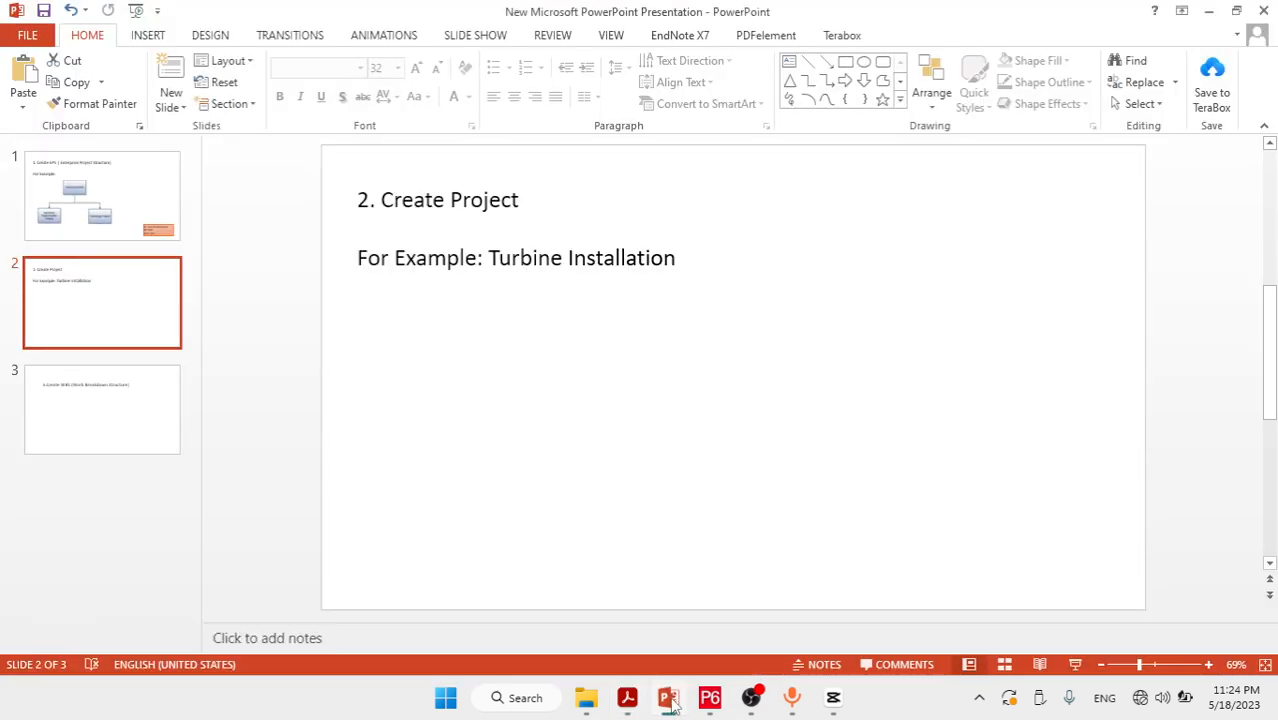
{"action": "left_click", "coordinate": [668, 697]}
{"action": "left_click", "coordinate": [710, 697]}
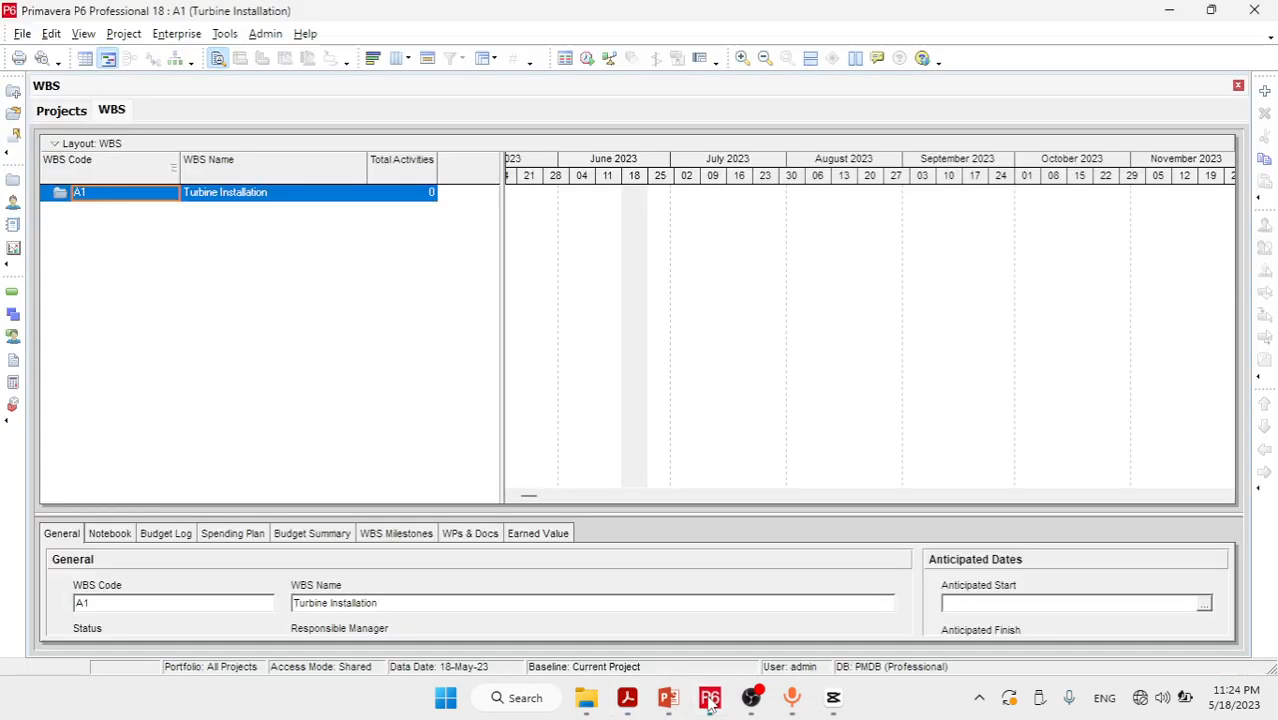
{"action": "left_click", "coordinate": [233, 194]}
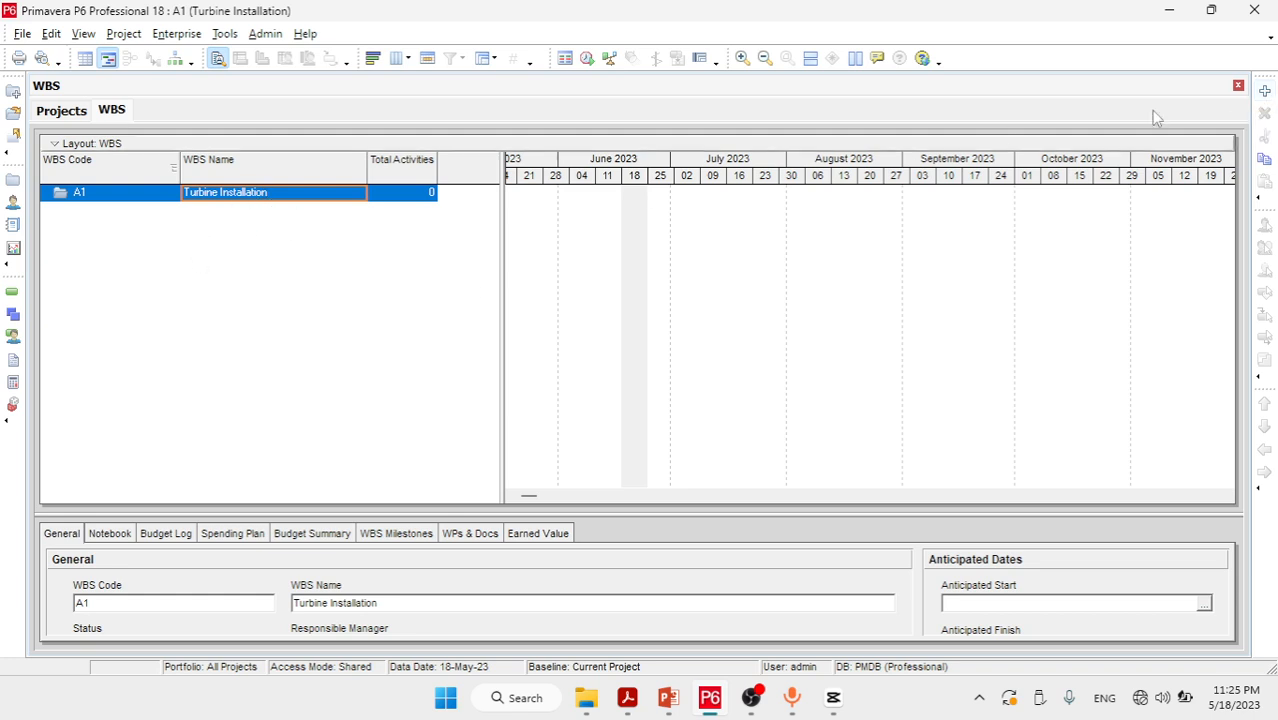
{"action": "left_click", "coordinate": [1265, 92]}
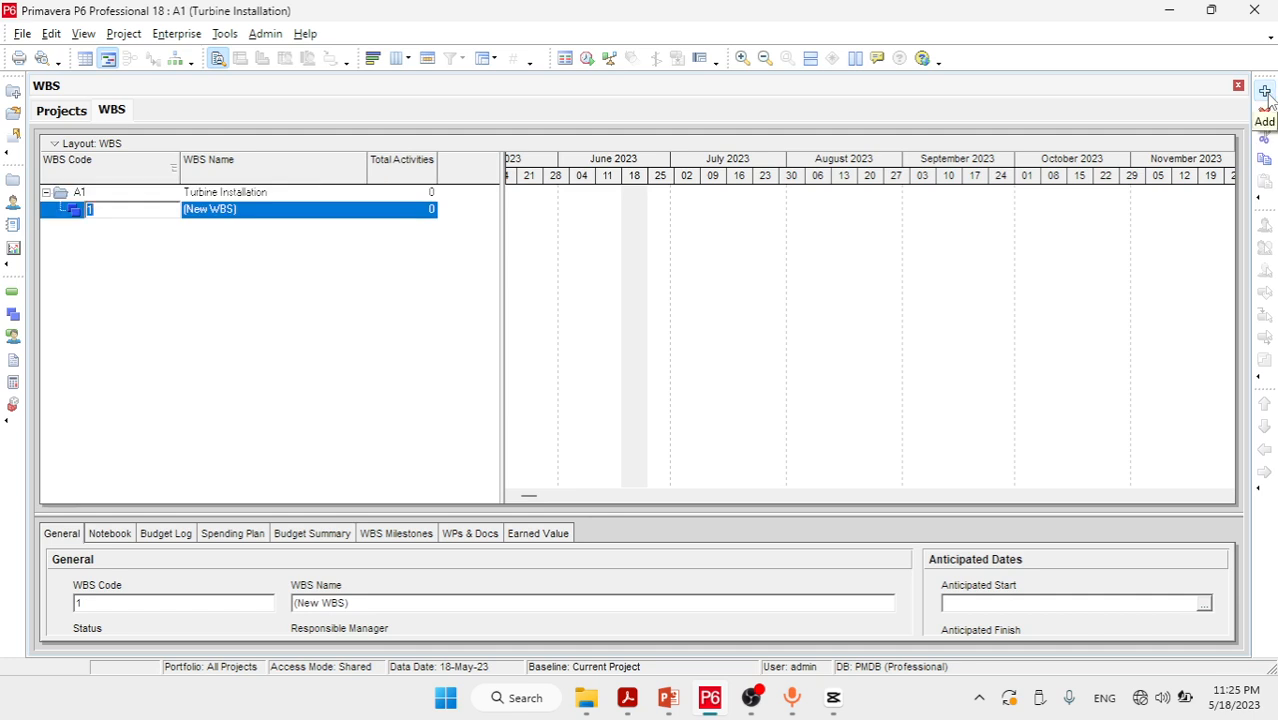
Name the new WBS element Major Milestones, matching the first heading in the schedule PDF
{"action": "left_click", "coordinate": [240, 218]}
{"action": "mouse_move", "coordinate": [648, 708]}
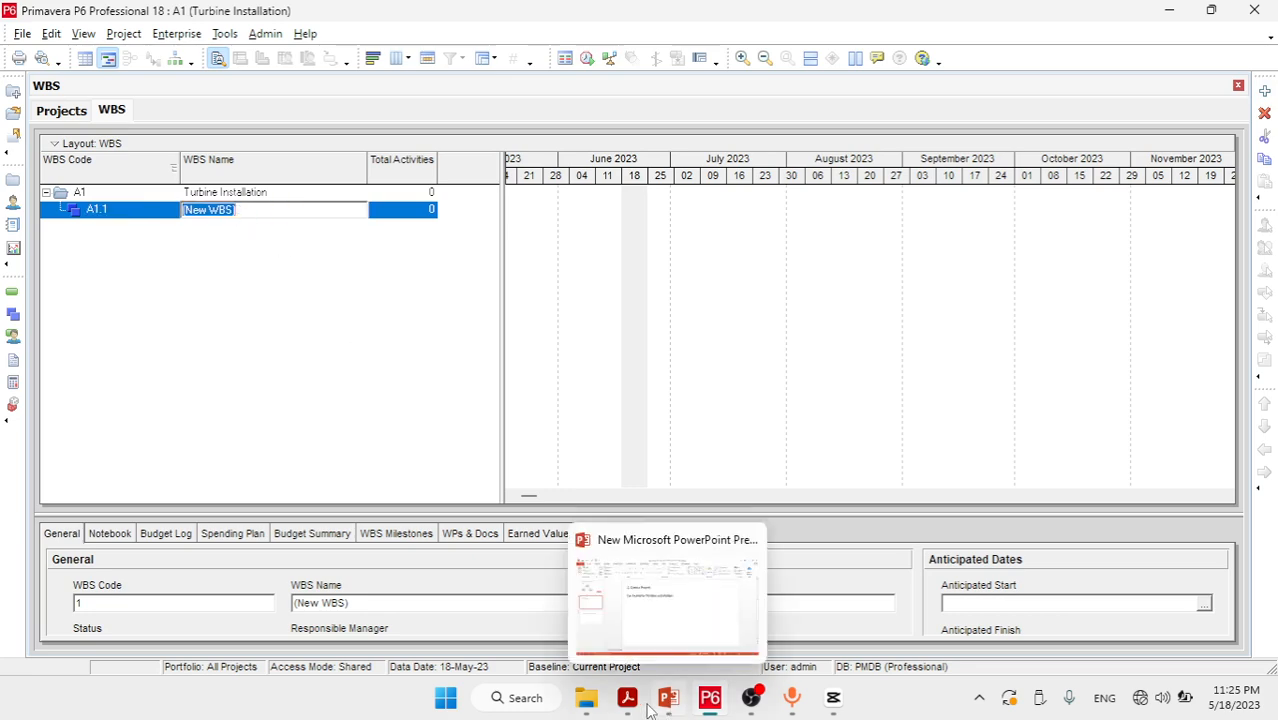
{"action": "left_click", "coordinate": [629, 700]}
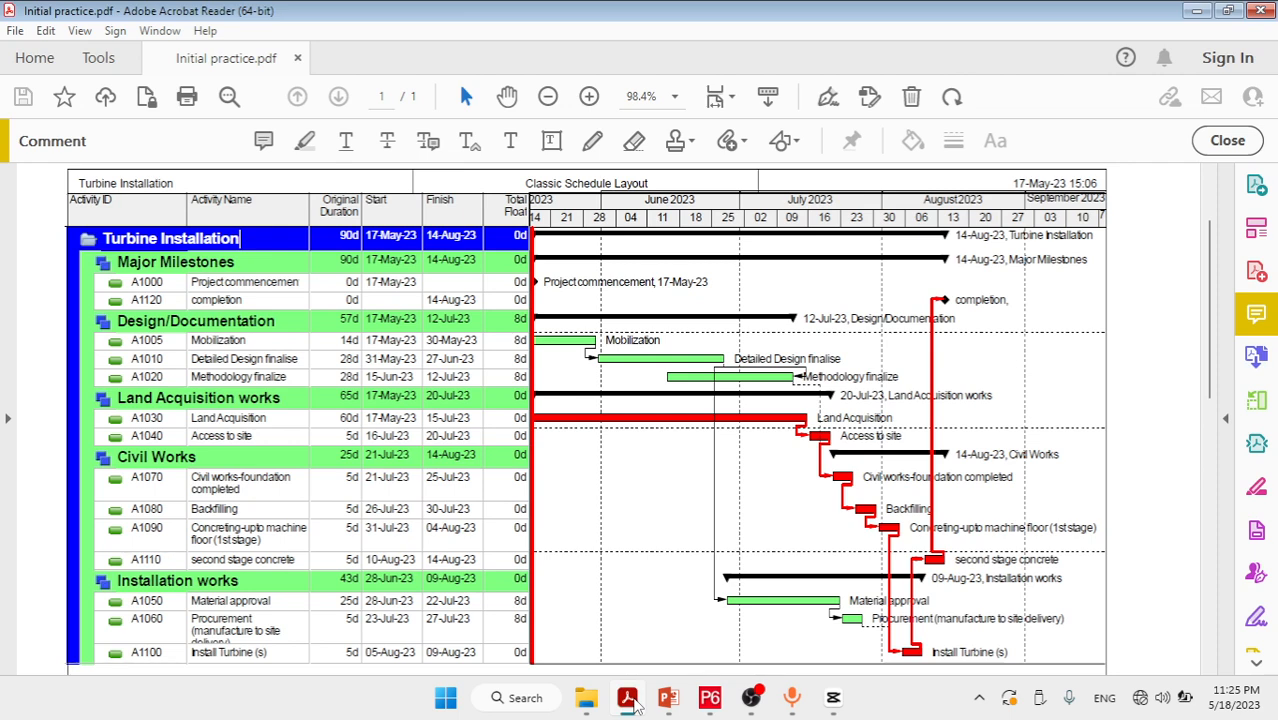
{"action": "left_click", "coordinate": [629, 700]}
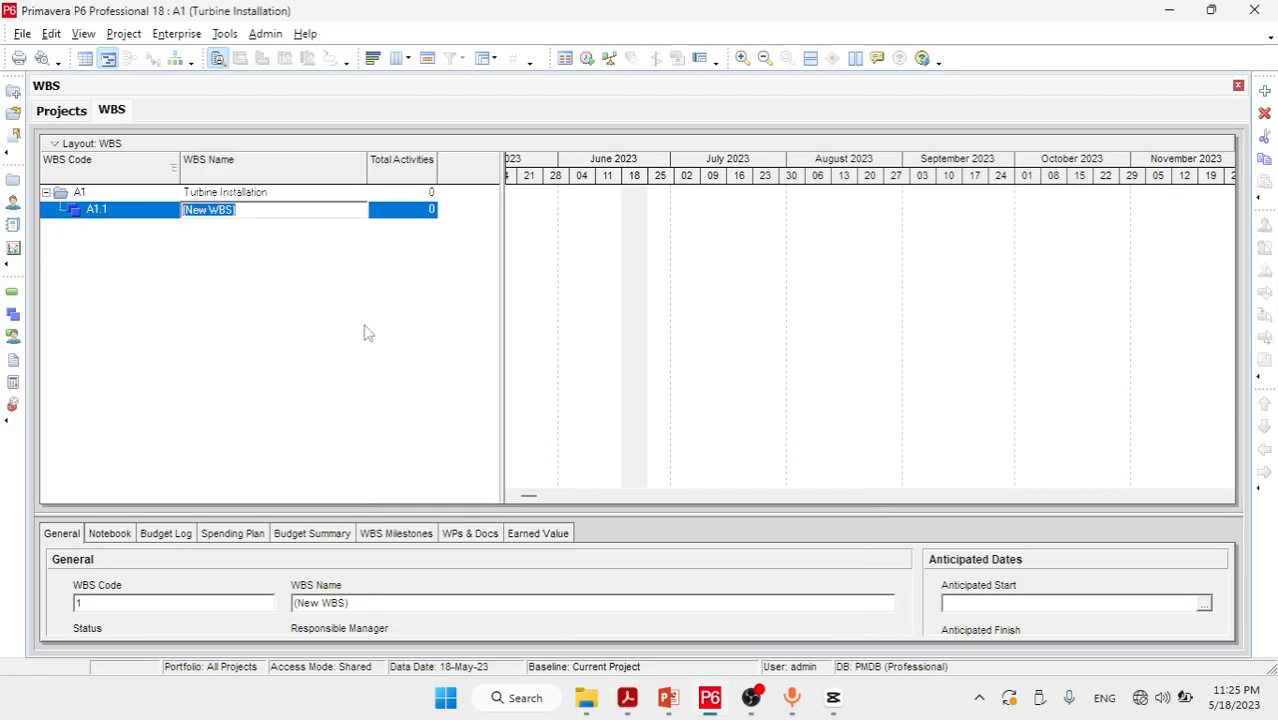
{"action": "type", "text": "Major Milestone"}
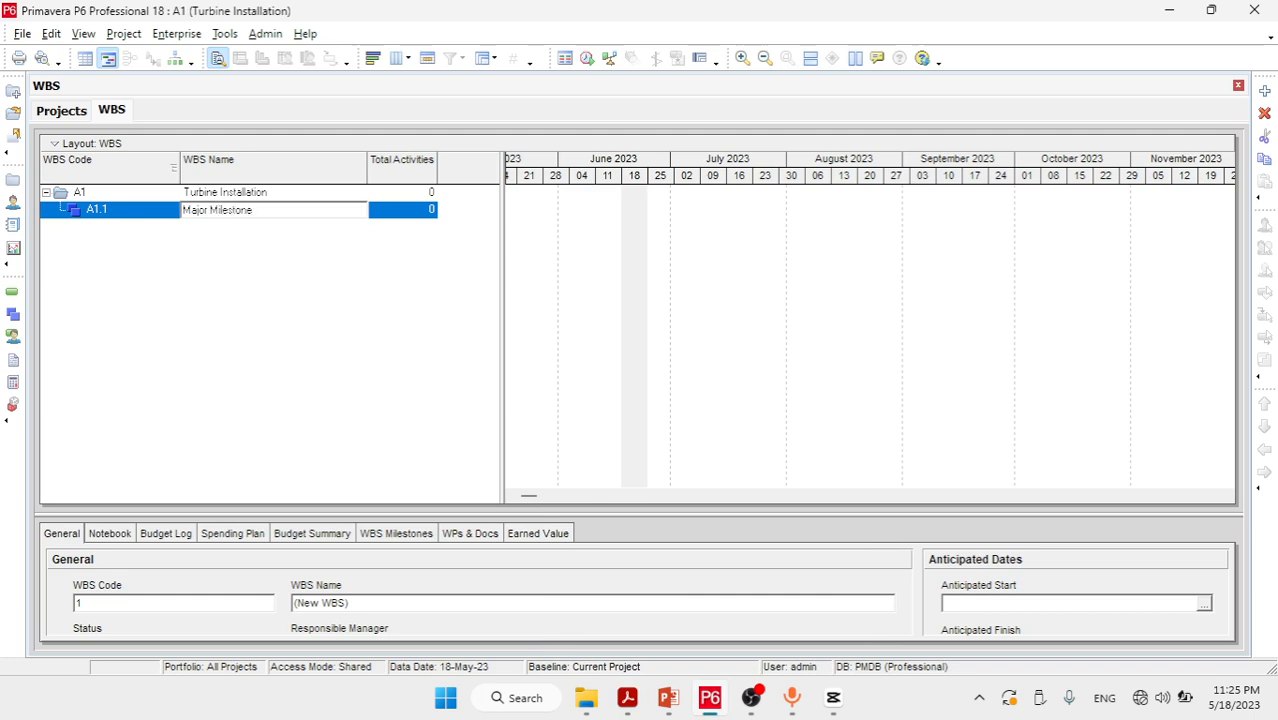
{"action": "left_click", "coordinate": [636, 704]}
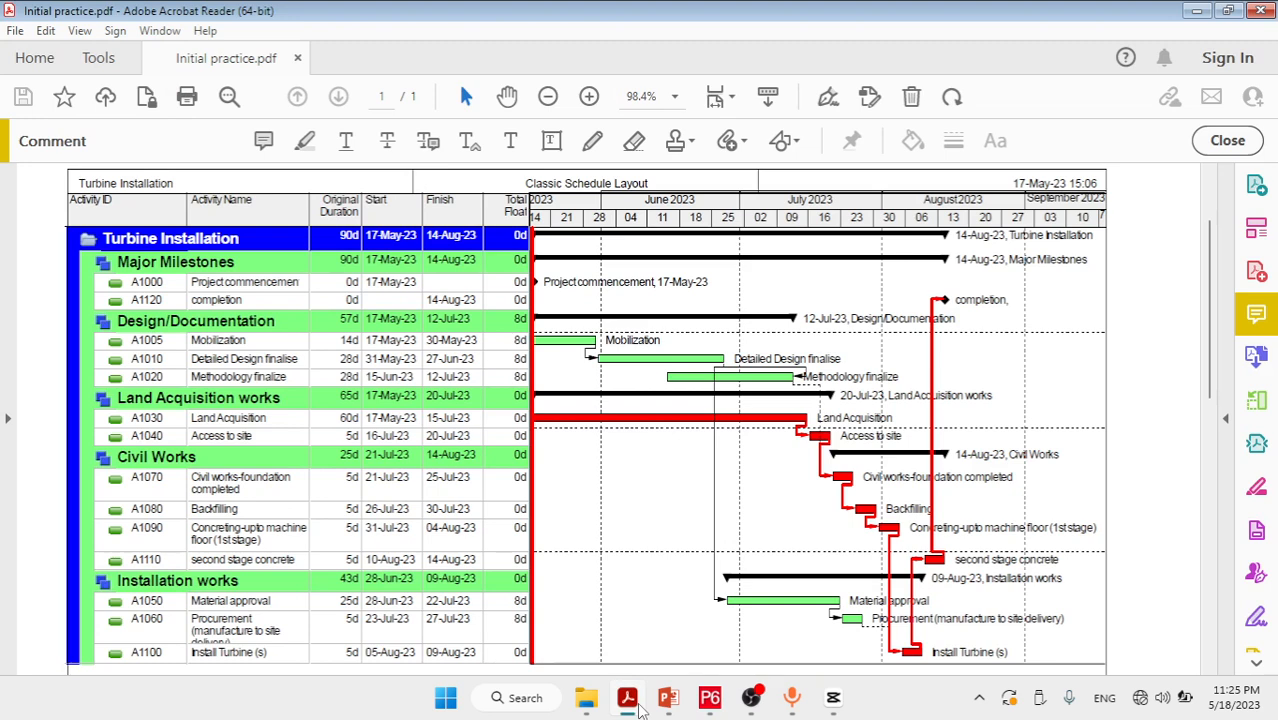
{"action": "left_click", "coordinate": [630, 700]}
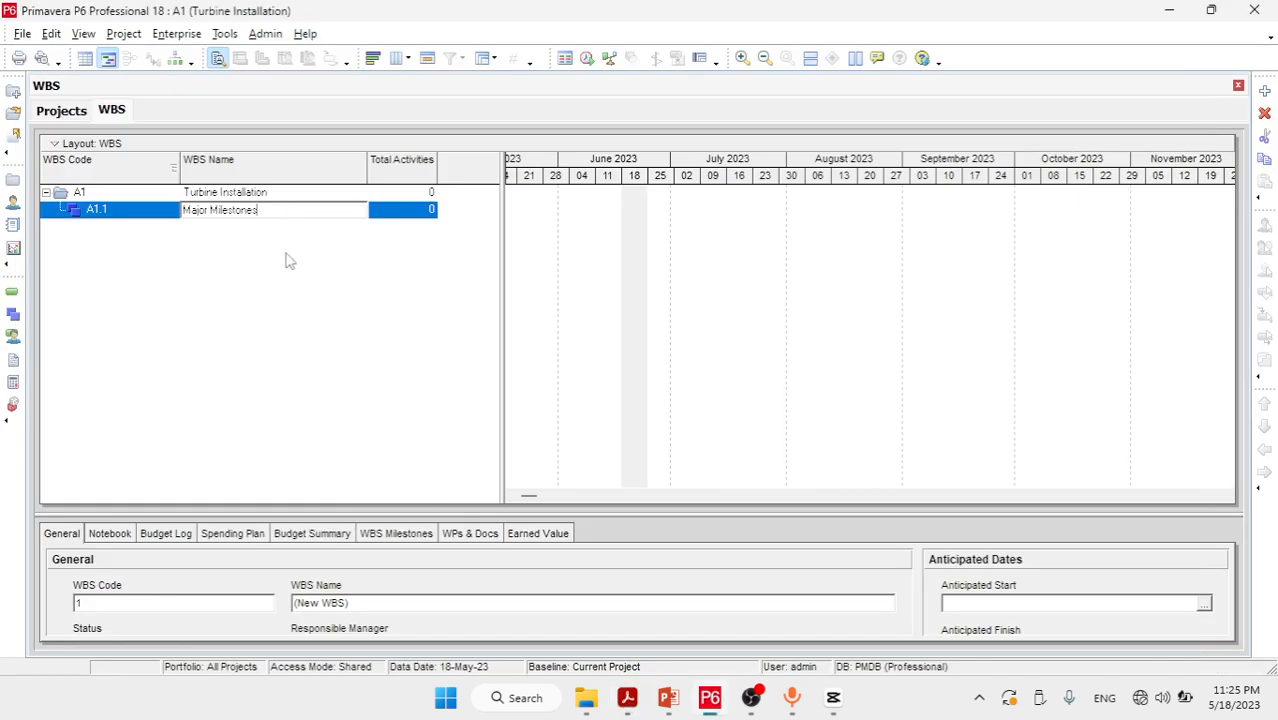
{"action": "key", "text": "Return"}
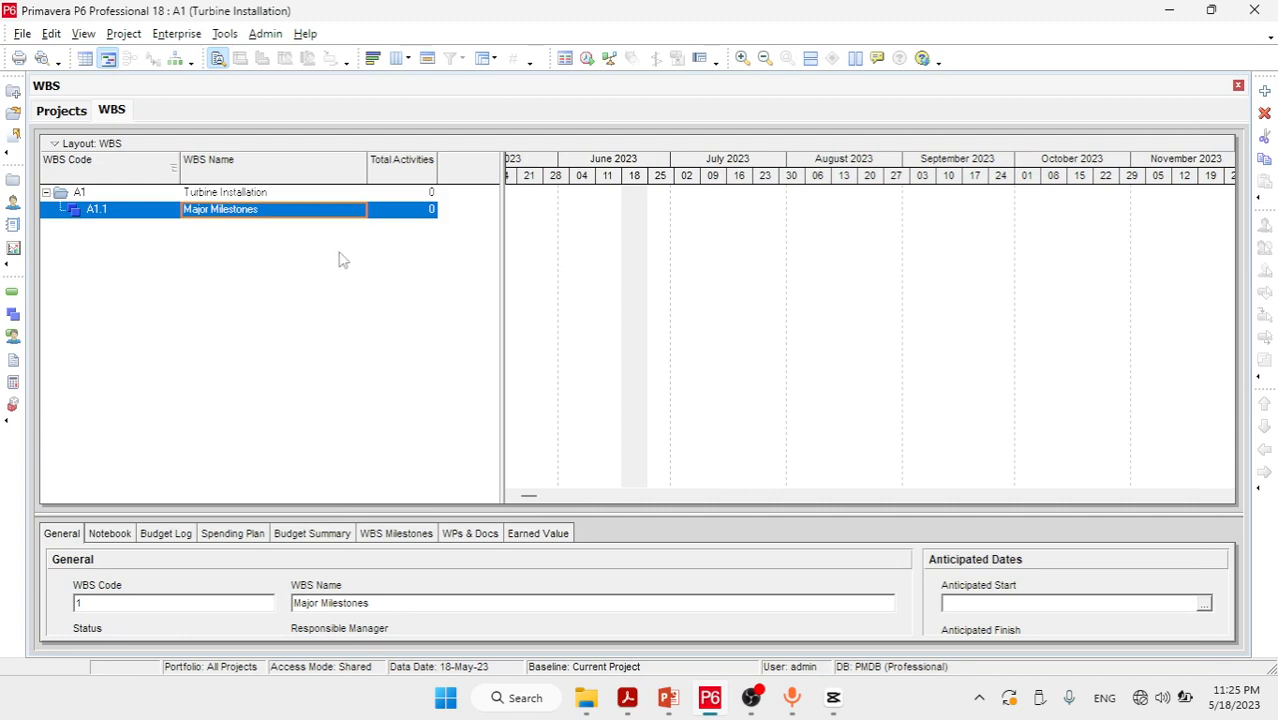
Add a WBS element named Design/Documentation and promote it to the same level as Major Milestones
{"action": "left_click", "coordinate": [1265, 91]}
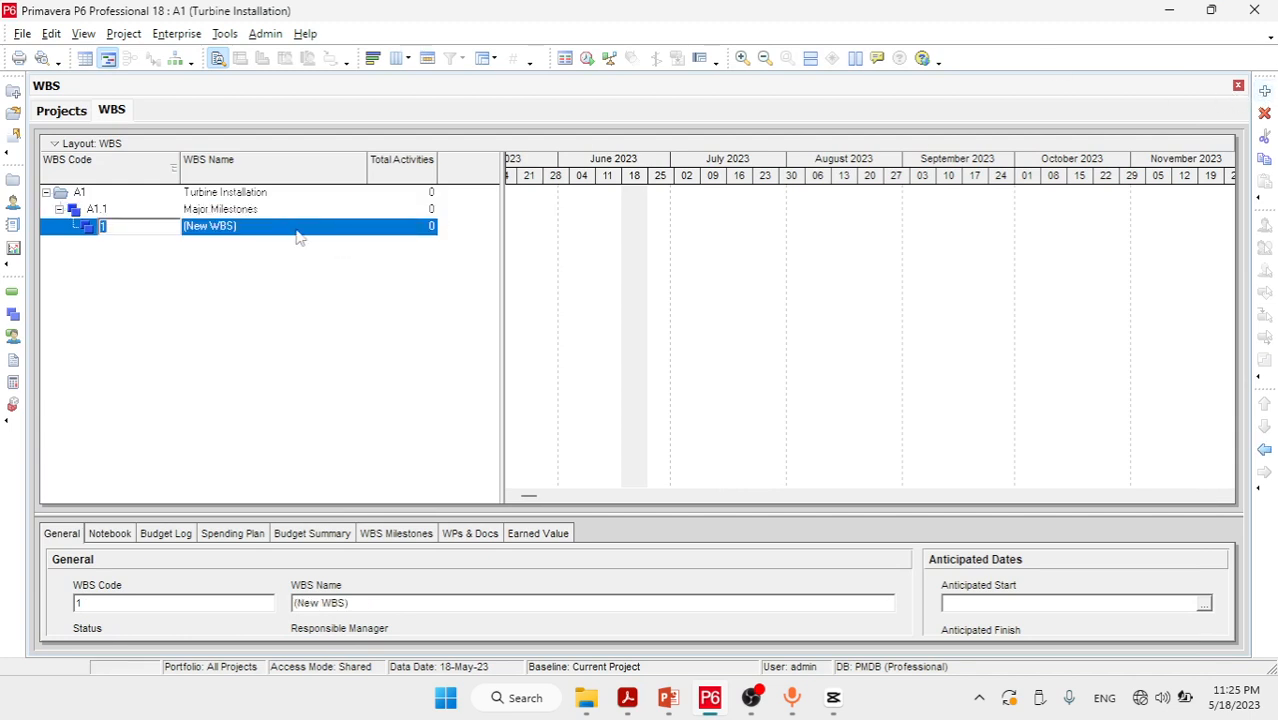
{"action": "left_click", "coordinate": [260, 229]}
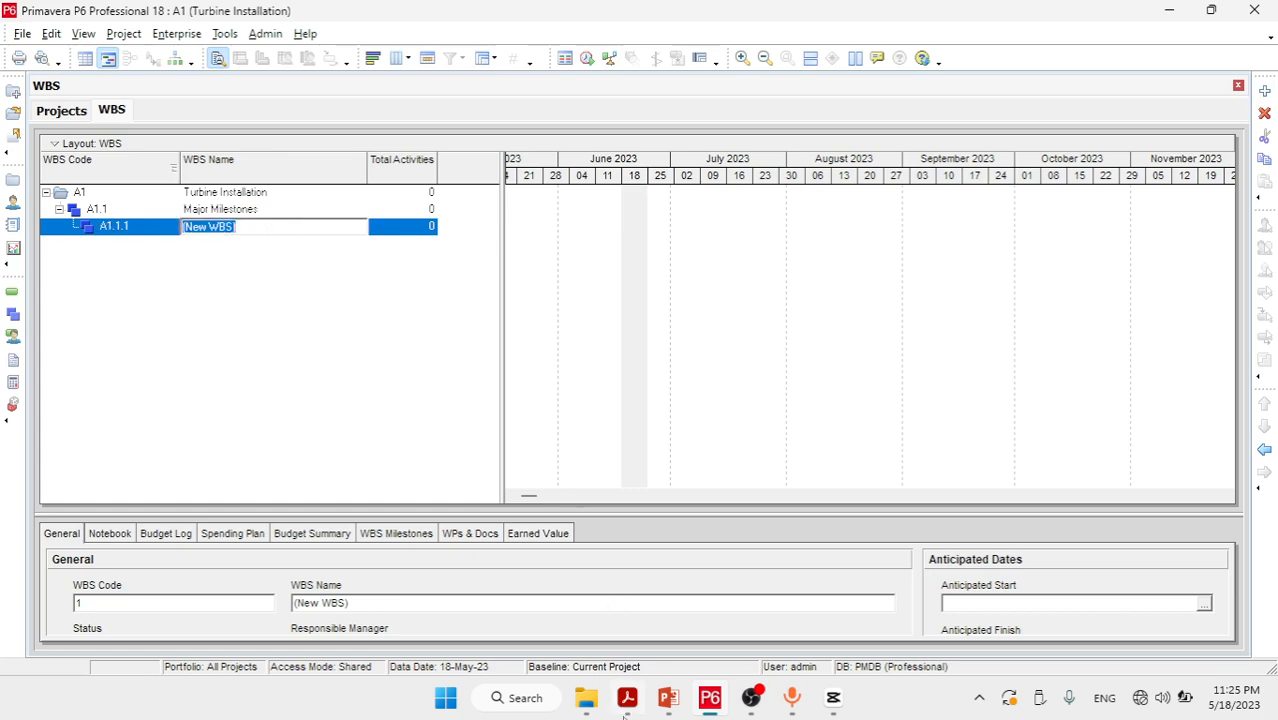
{"action": "left_click", "coordinate": [628, 708]}
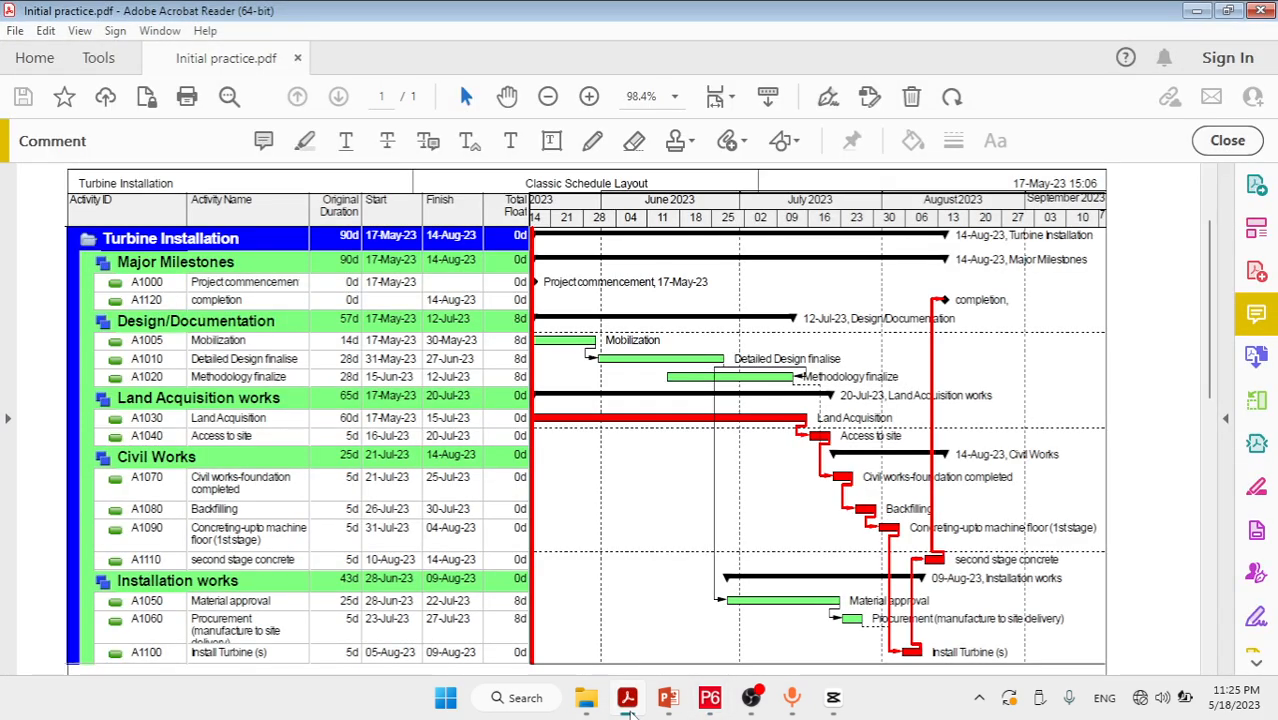
{"action": "left_click", "coordinate": [628, 705]}
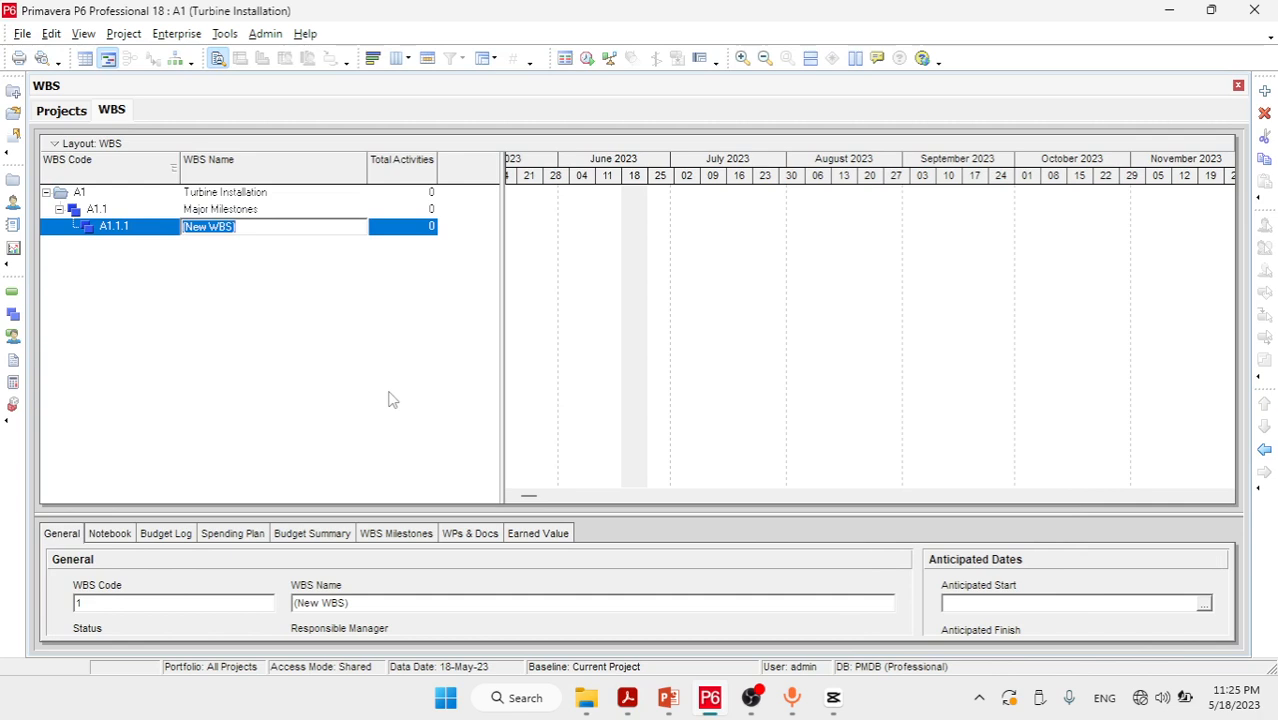
{"action": "type", "text": "Design/Docu"}
{"action": "type", "text": "mentation"}
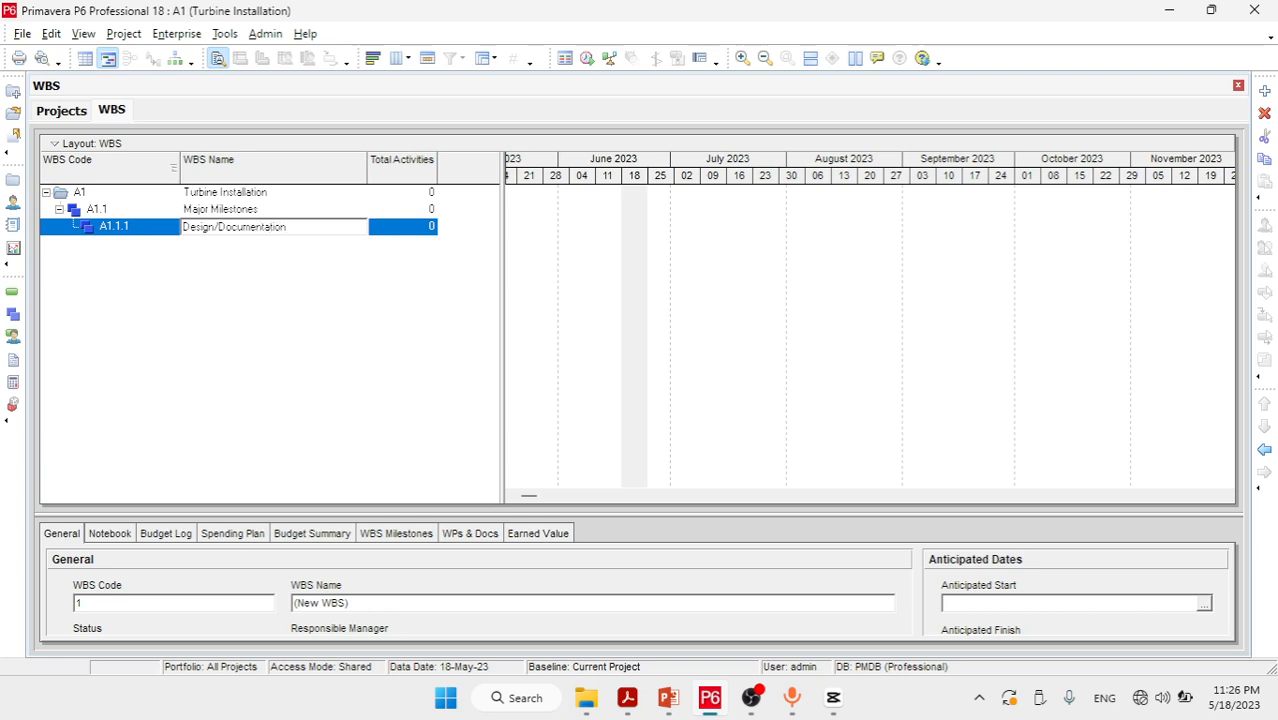
{"action": "key", "text": "Return"}
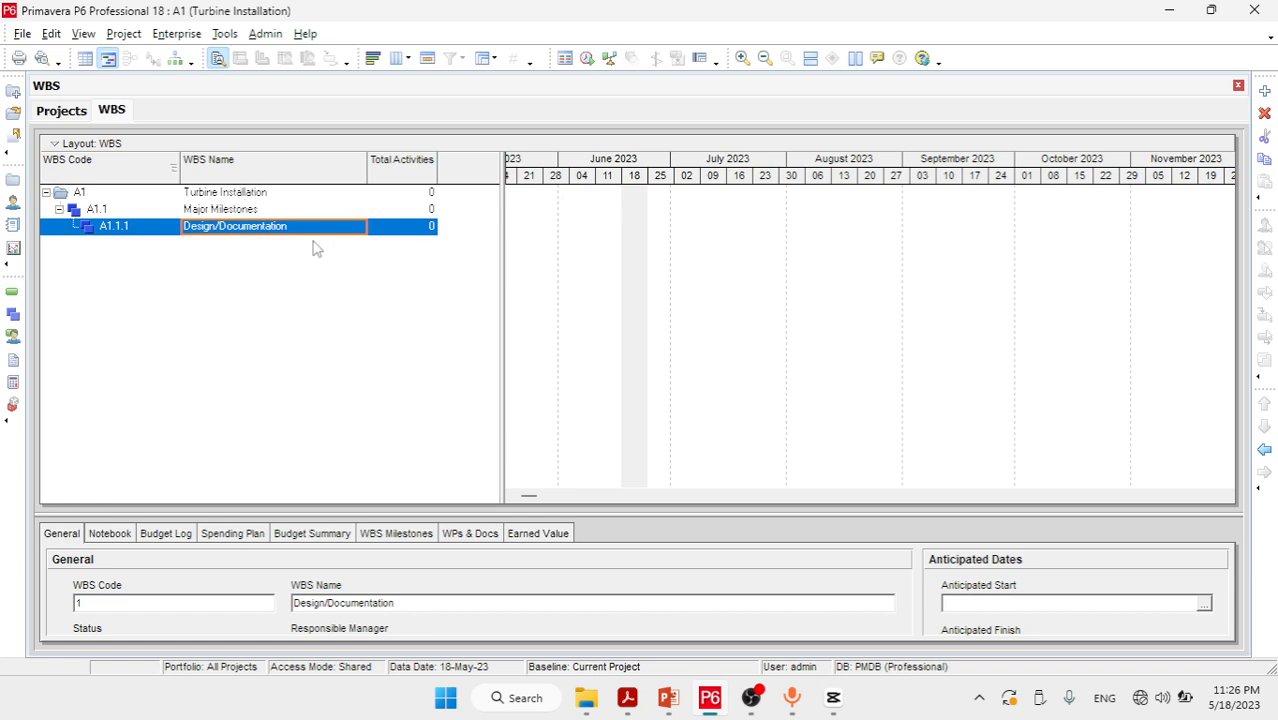
{"action": "left_click", "coordinate": [1265, 451]}
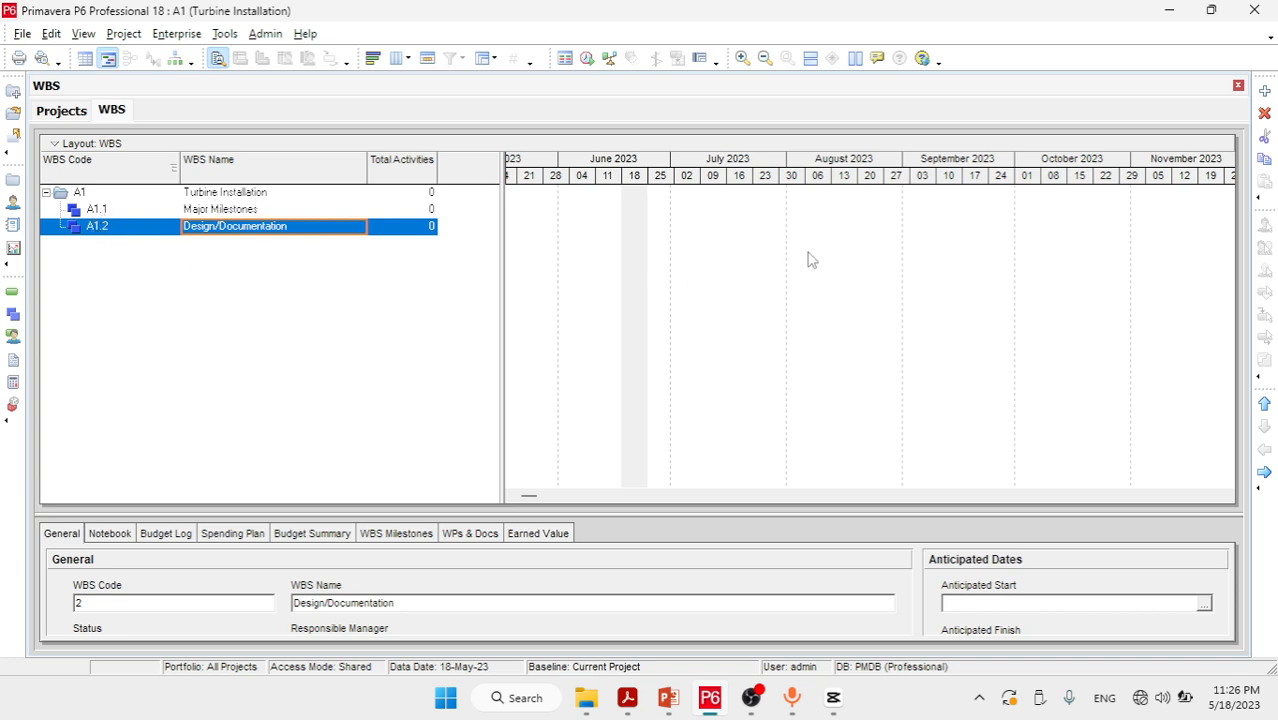
Add a WBS element named Land Acquisition Works and promote it to the same level as Design/Documentation
{"action": "left_click", "coordinate": [1265, 91]}
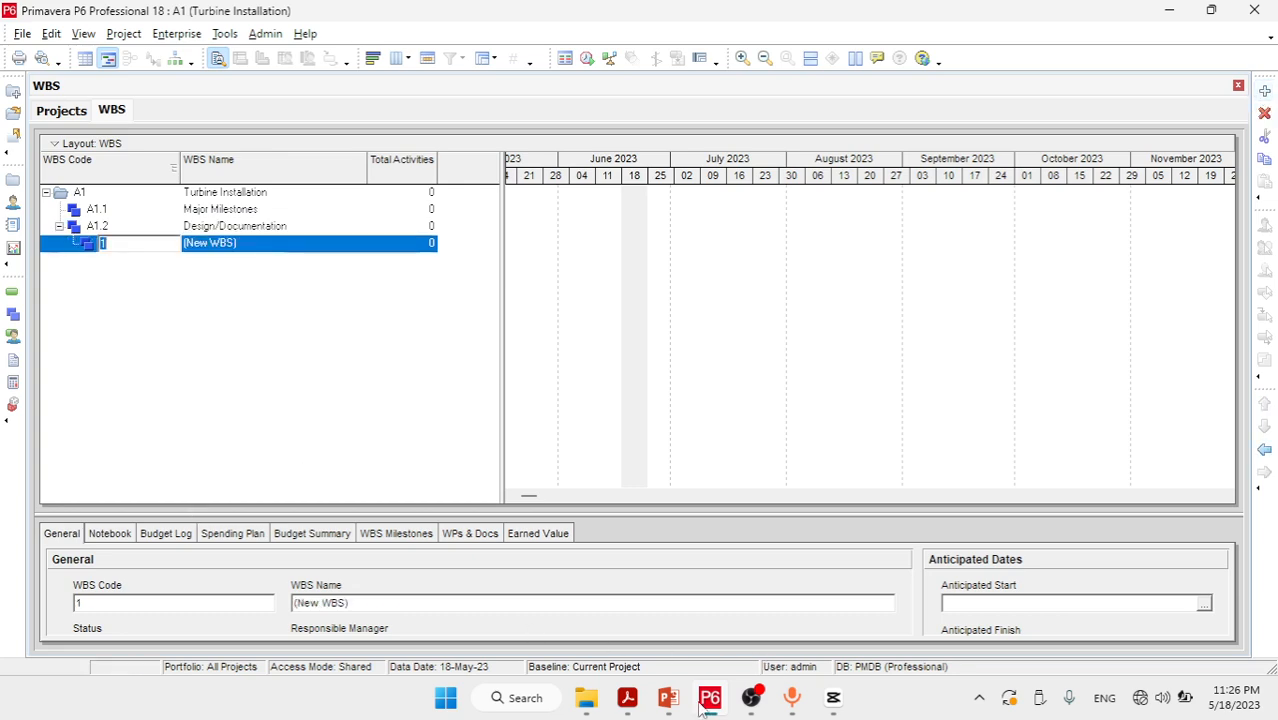
{"action": "left_click", "coordinate": [628, 698]}
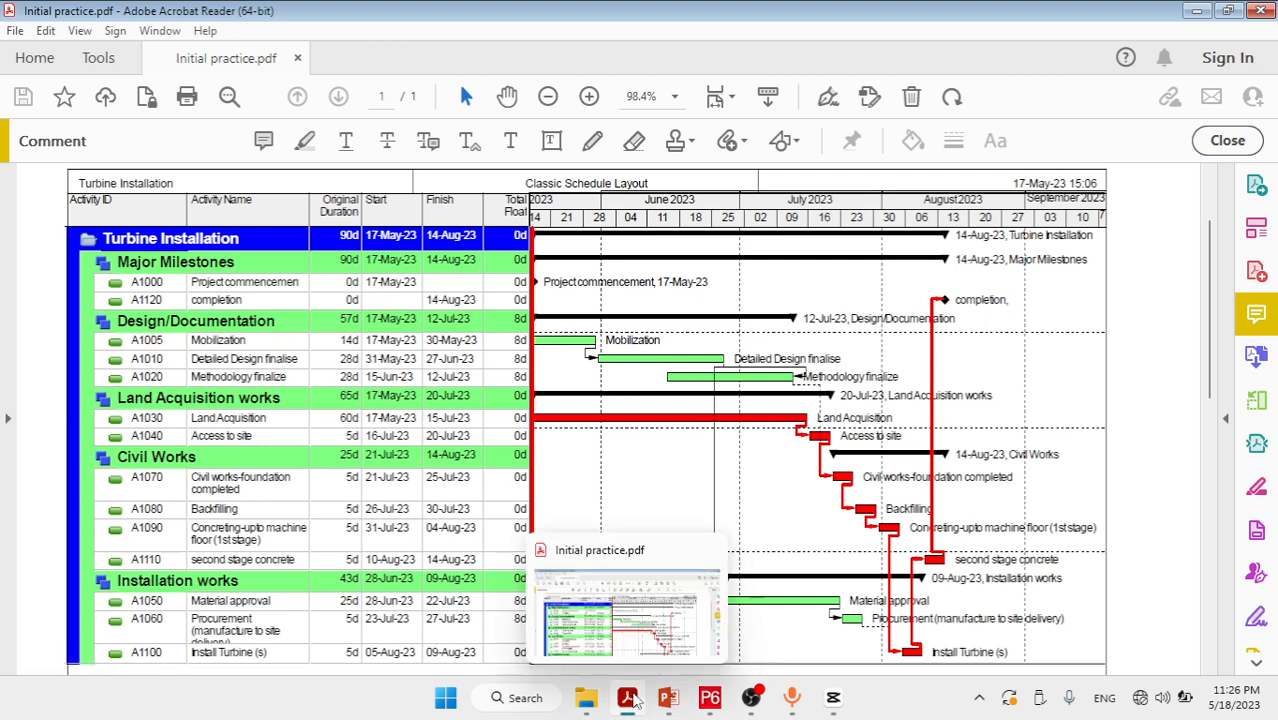
{"action": "left_click", "coordinate": [710, 697]}
{"action": "left_click", "coordinate": [240, 247]}
{"action": "left_click", "coordinate": [245, 245]}
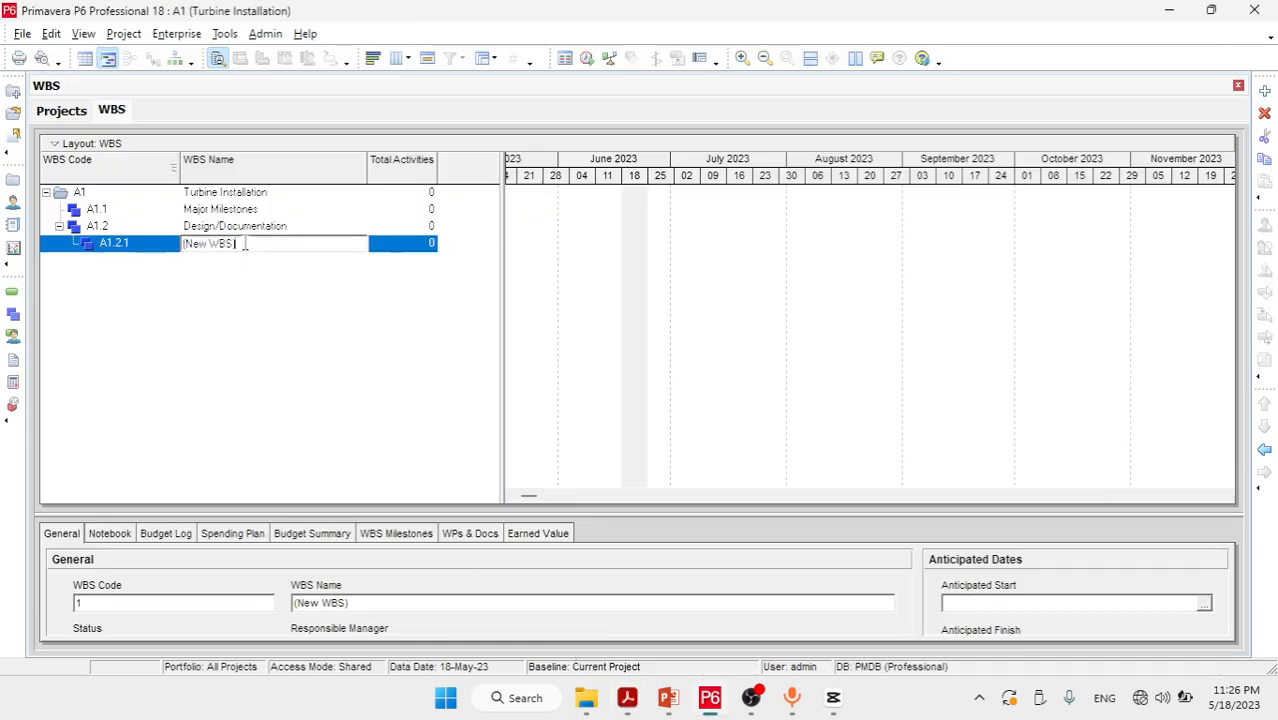
{"action": "key", "text": "BackSpace"}
{"action": "key", "text": "BackSpace"}
{"action": "key", "text": "BackSpace"}
{"action": "key", "text": "BackSpace"}
{"action": "type", "text": "Land Acquisition Works"}
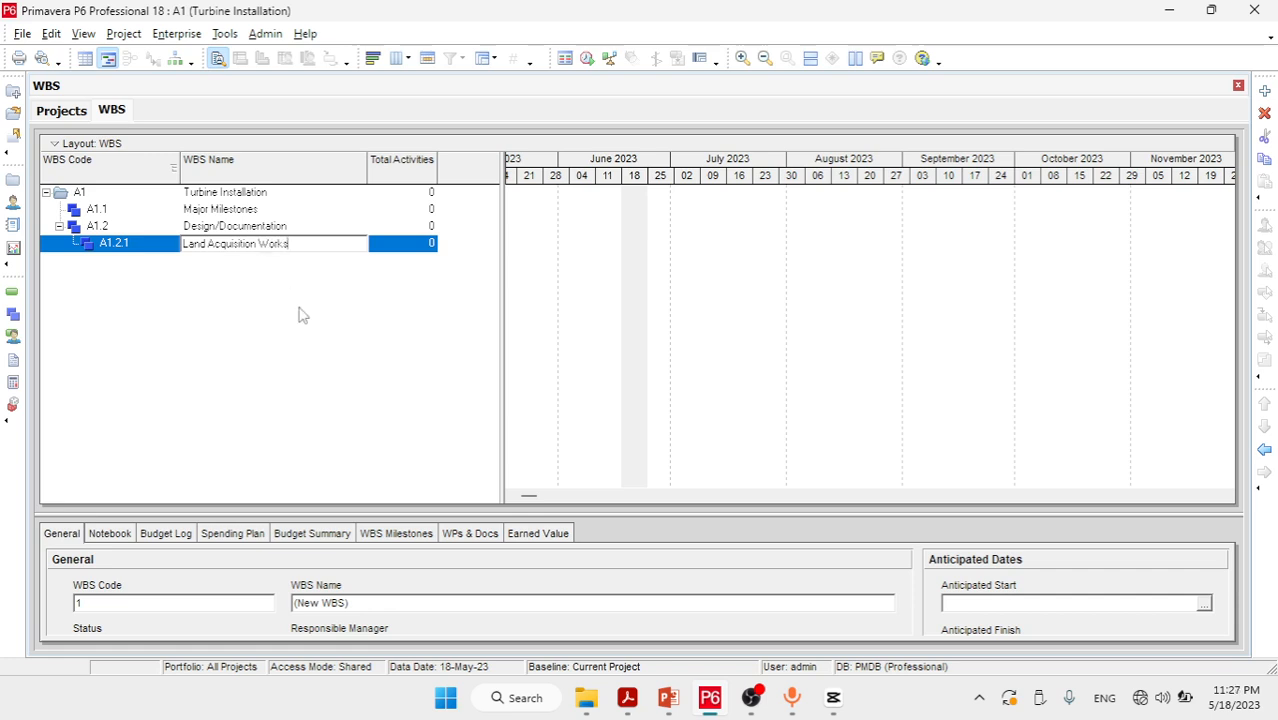
{"action": "key", "text": "Return"}
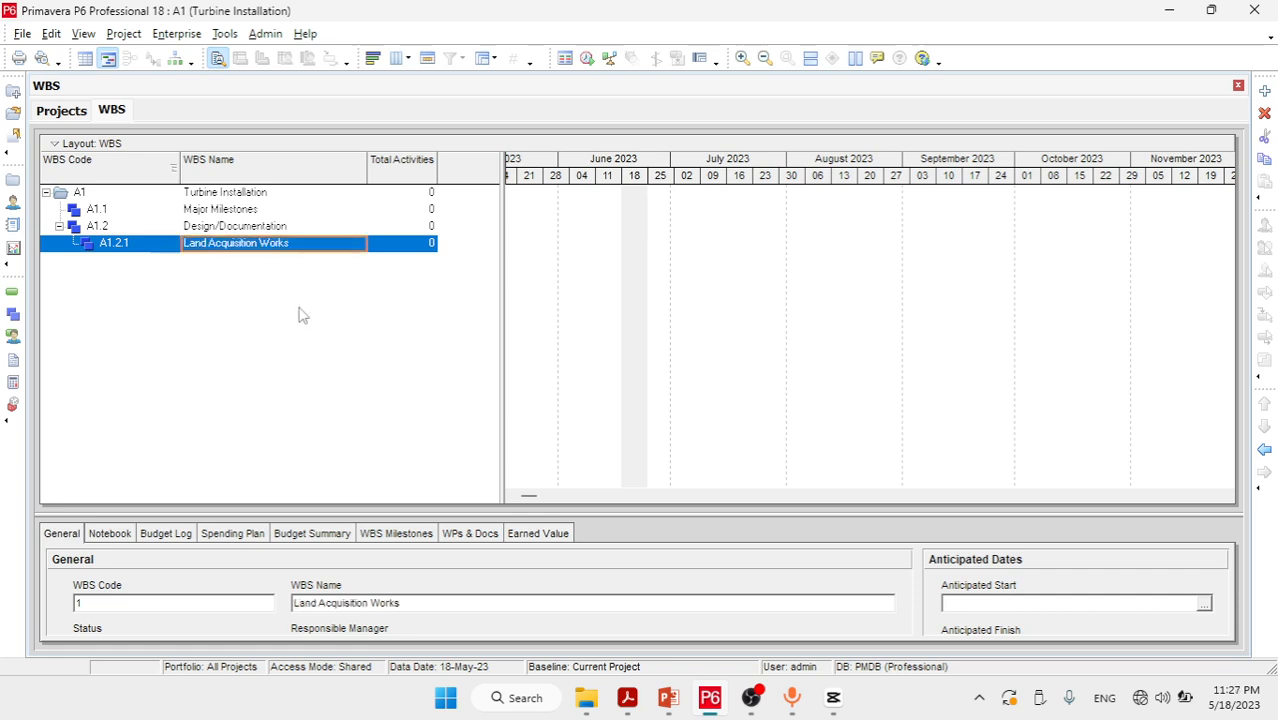
{"action": "left_click", "coordinate": [1265, 451]}
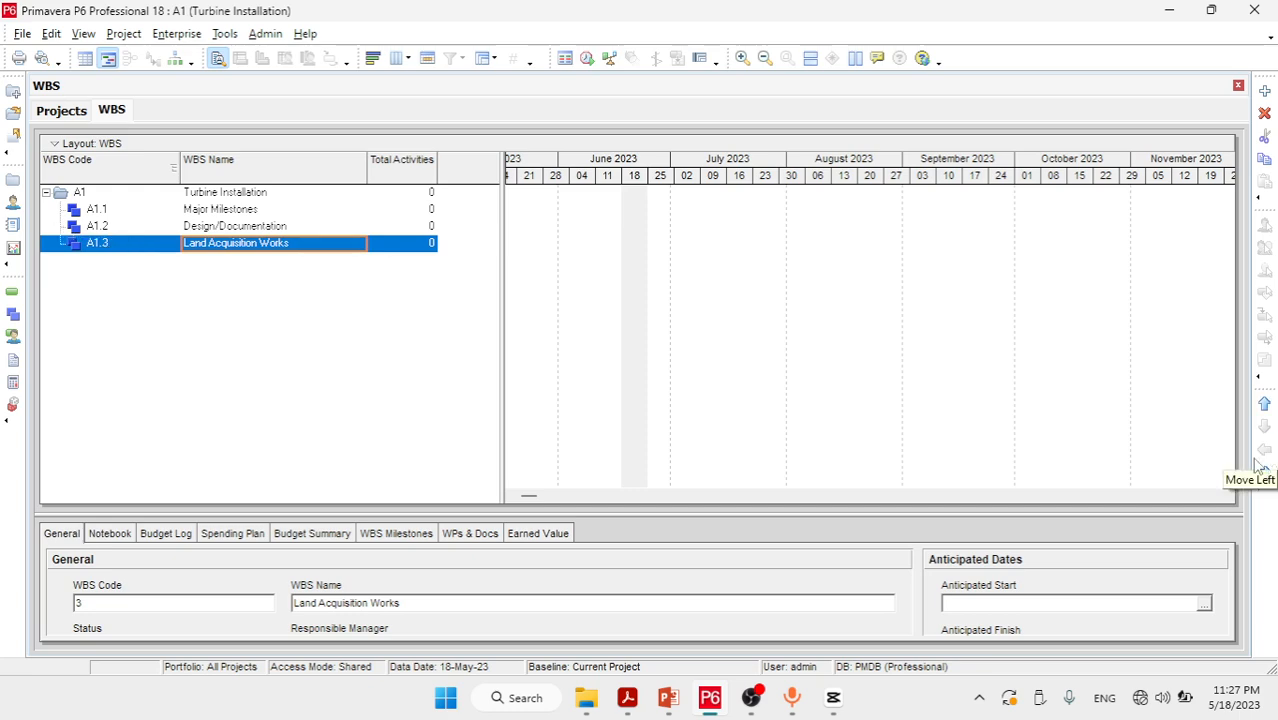
Add a WBS element named Civil Works, following the schedule PDF, and promote it to the same level as Land Acquisition Works
{"action": "left_click", "coordinate": [628, 698]}
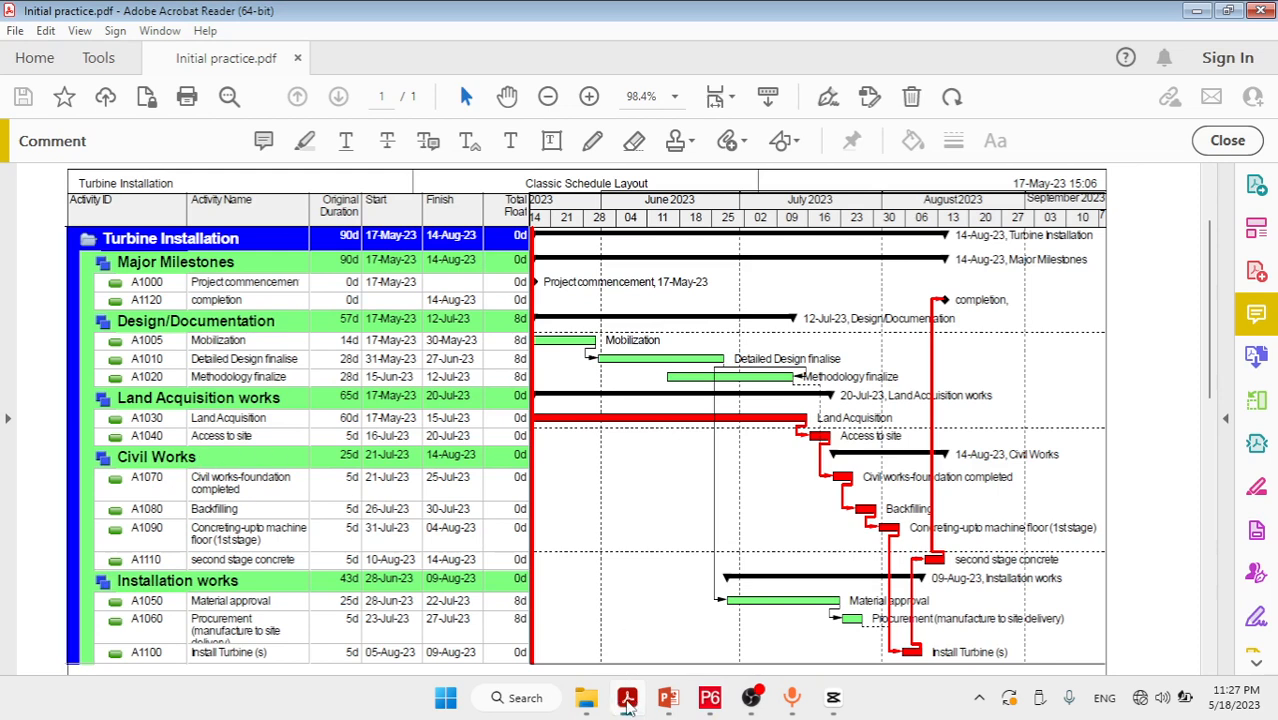
{"action": "left_click", "coordinate": [628, 698]}
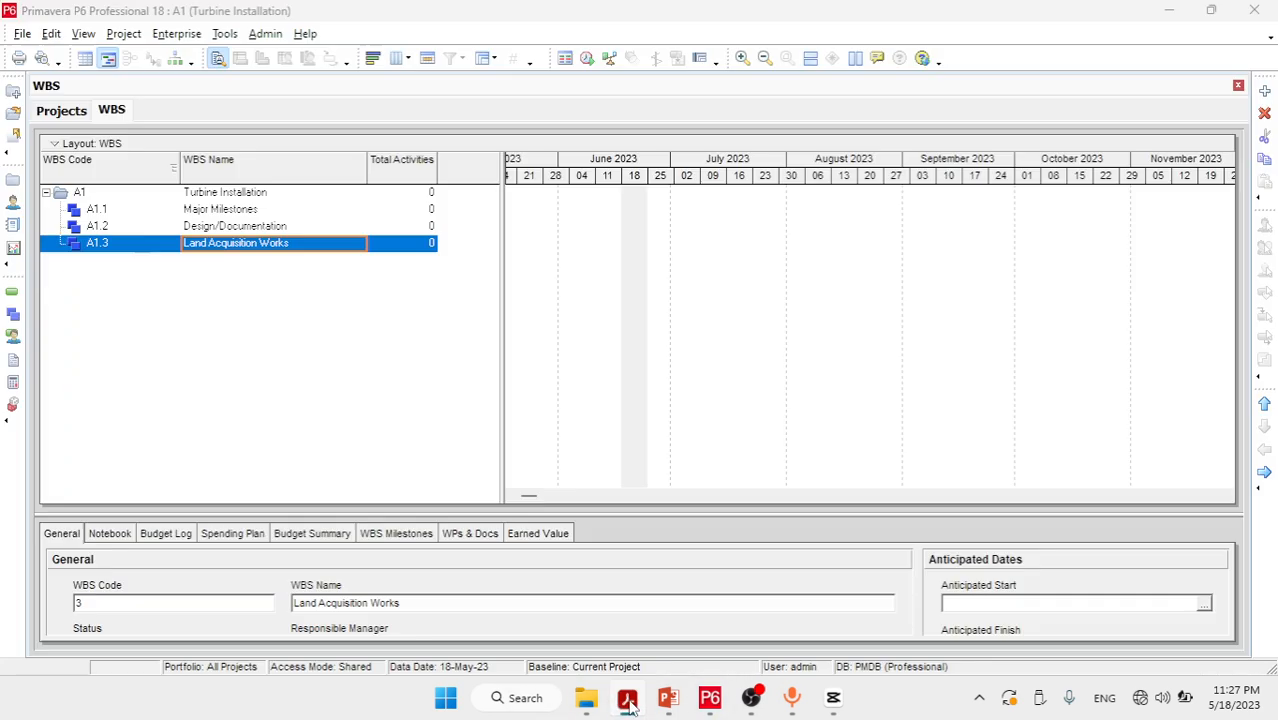
{"action": "left_click", "coordinate": [1264, 91]}
{"action": "left_click", "coordinate": [287, 266]}
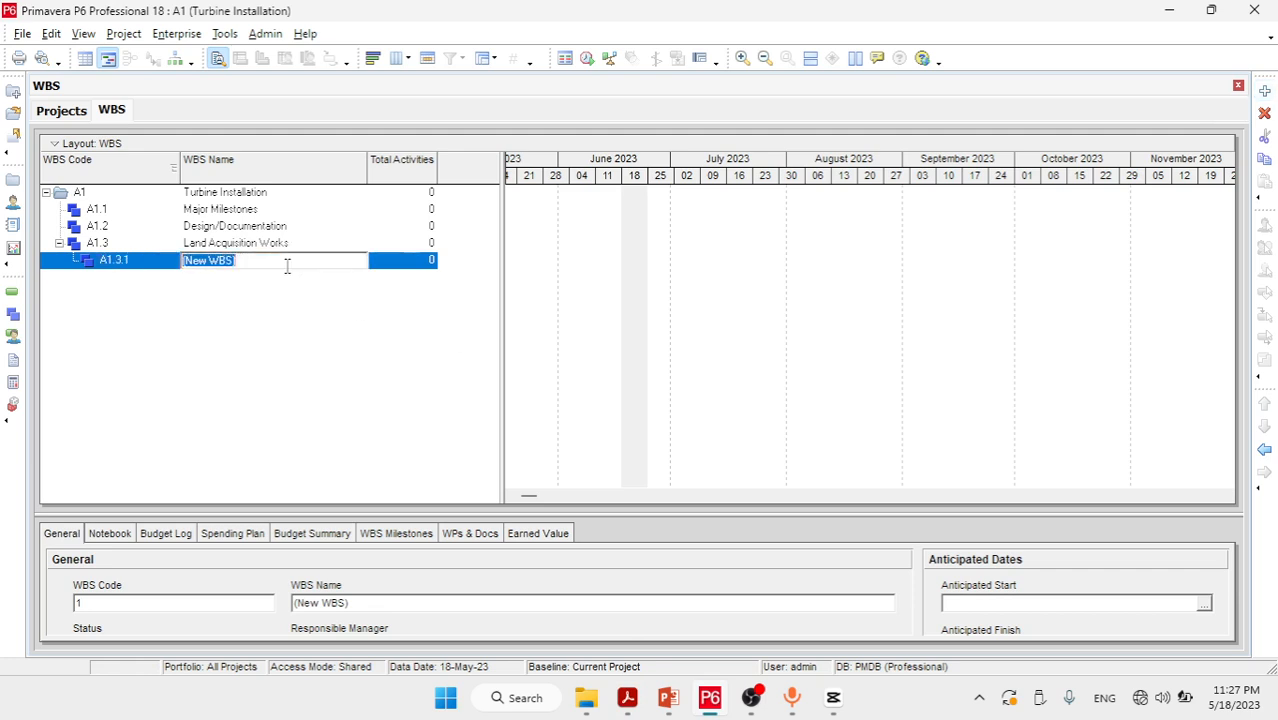
{"action": "key", "text": "BackSpace"}
{"action": "left_click", "coordinate": [627, 698]}
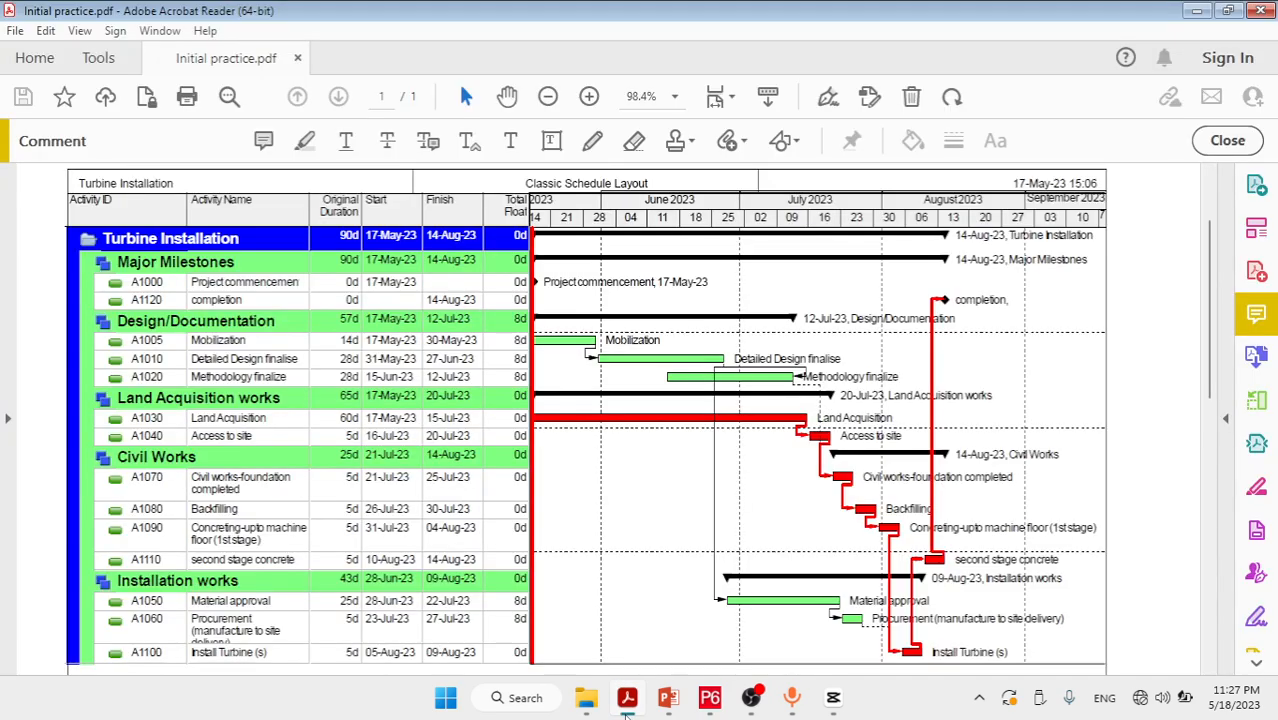
{"action": "left_click", "coordinate": [626, 712]}
{"action": "left_click", "coordinate": [264, 300]}
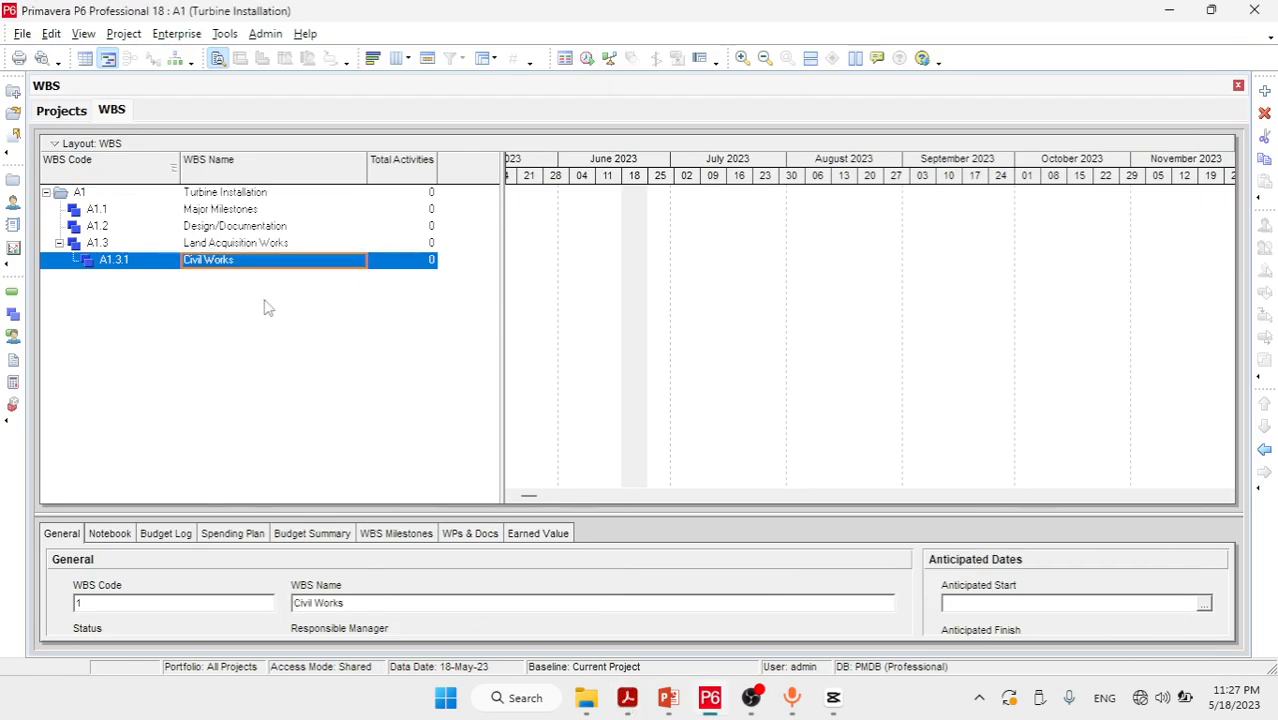
{"action": "left_click", "coordinate": [1264, 449]}
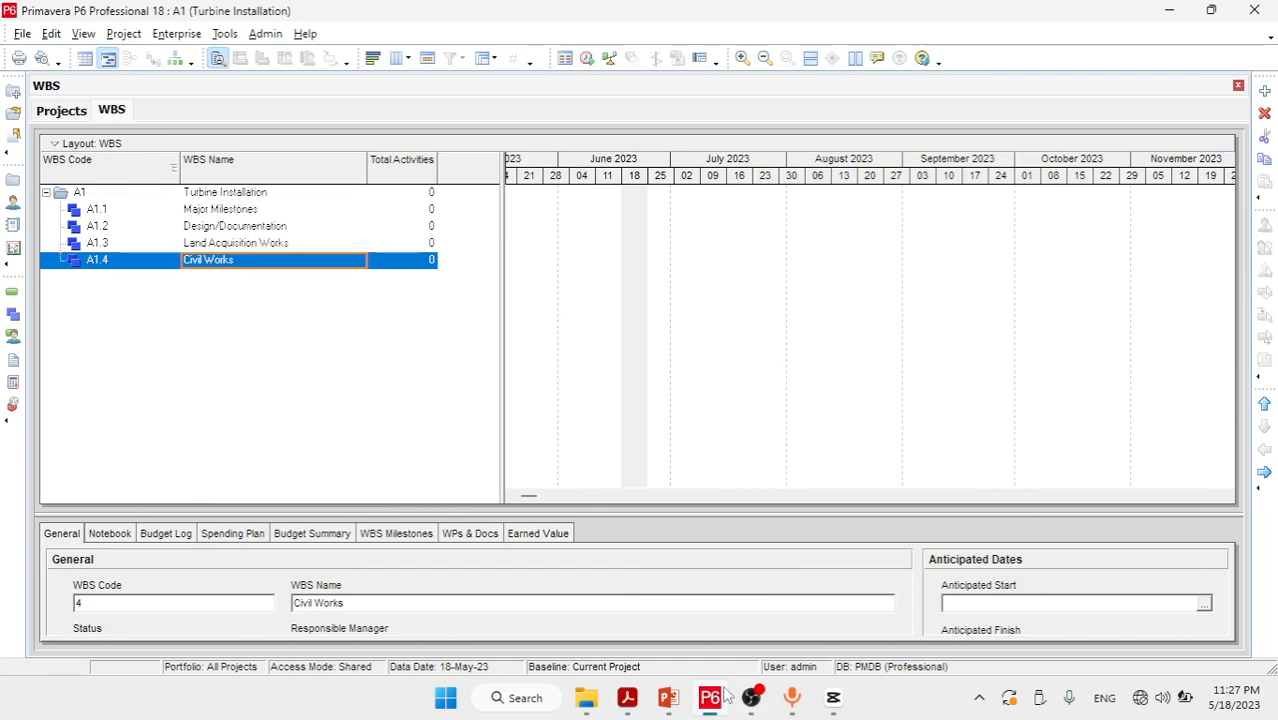
Add a WBS element named Installation Works, following the schedule PDF, and promote it to the same level as Civil Works
{"action": "left_click", "coordinate": [628, 698]}
{"action": "scroll", "coordinate": [168, 535], "scroll_direction": "down", "scroll_amount": 2}
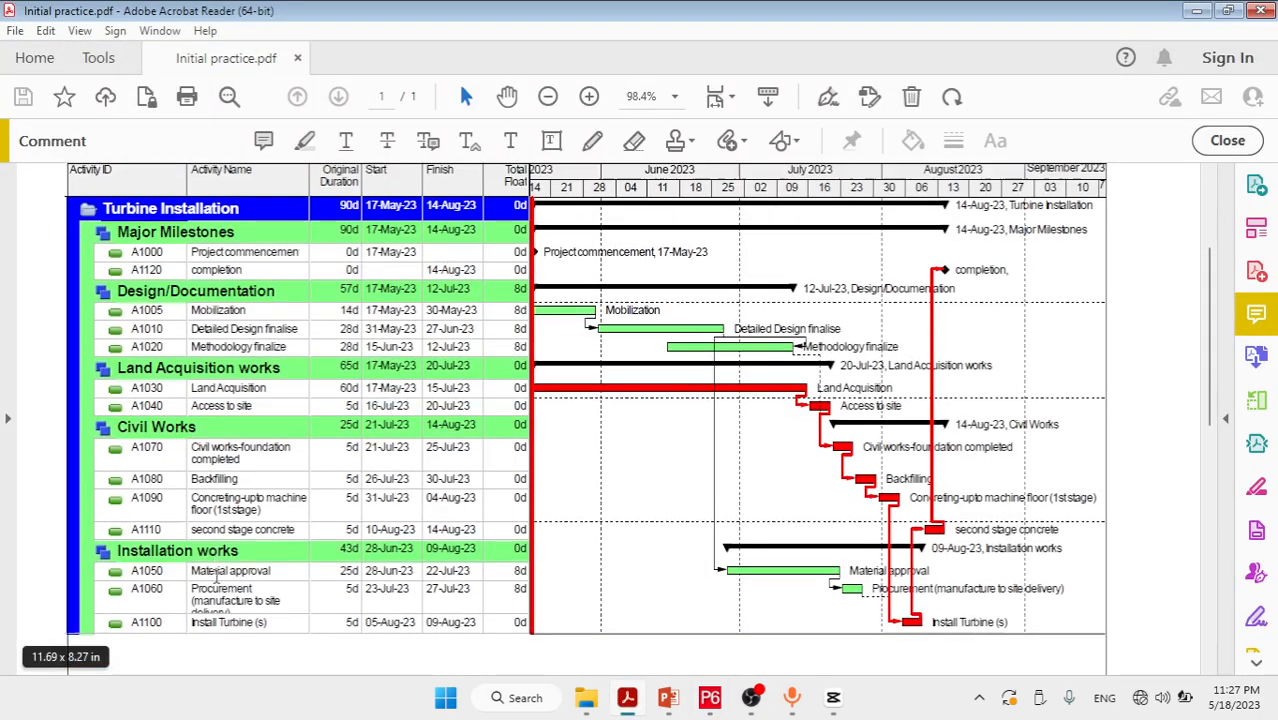
{"action": "scroll", "coordinate": [168, 535], "scroll_direction": "down", "scroll_amount": 3}
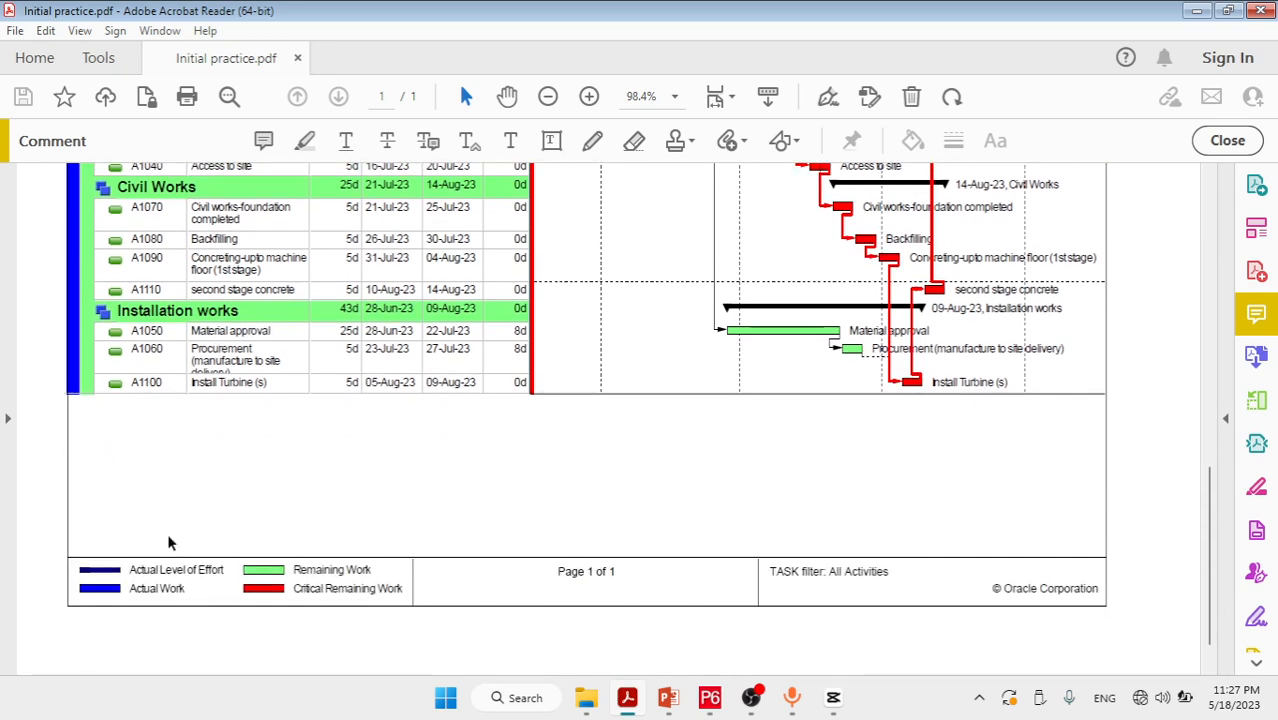
{"action": "scroll", "coordinate": [160, 425], "scroll_direction": "up", "scroll_amount": 2}
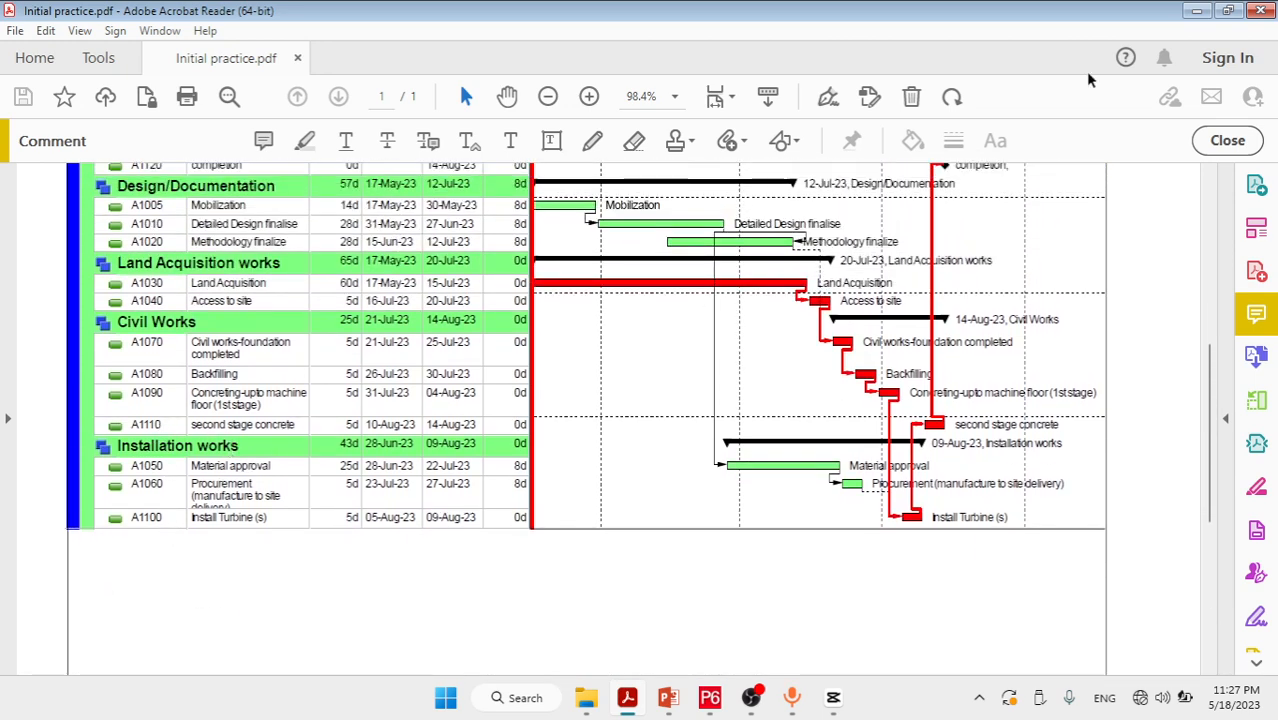
{"action": "left_click", "coordinate": [1197, 10]}
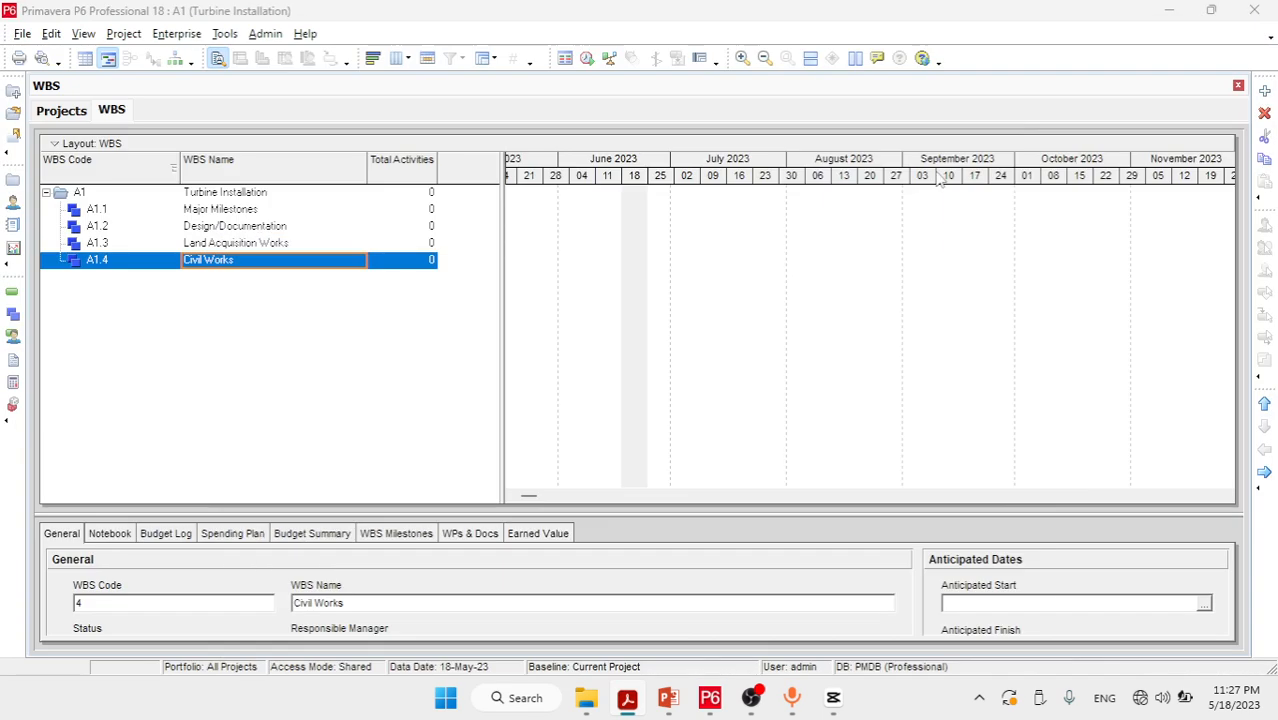
{"action": "left_click", "coordinate": [1265, 92]}
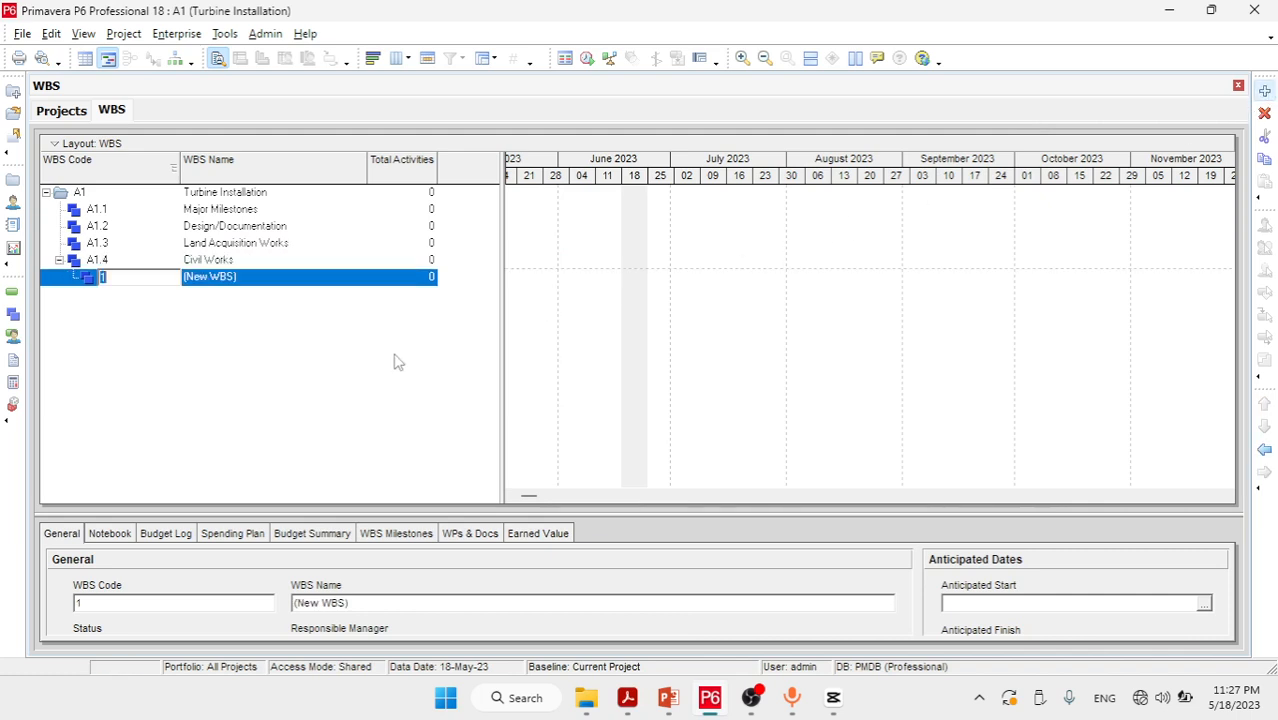
{"action": "left_click", "coordinate": [232, 288]}
{"action": "left_click", "coordinate": [233, 284]}
{"action": "key", "text": "BackSpace"}
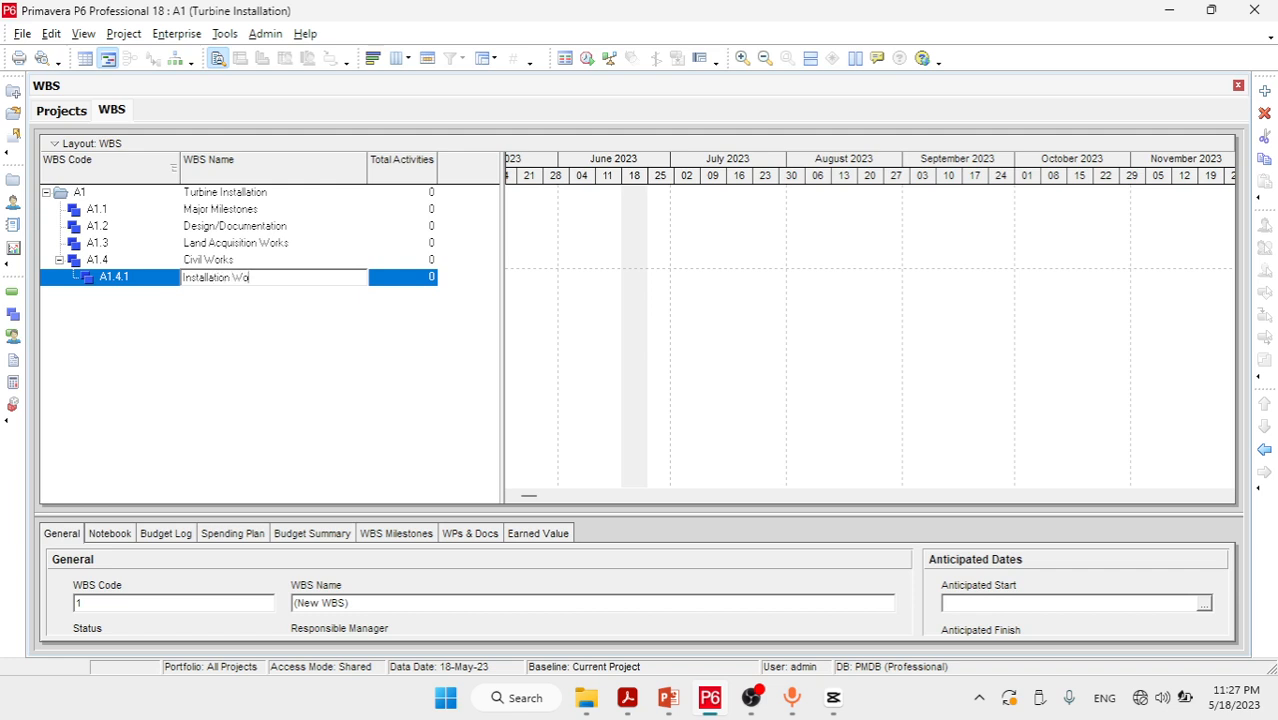
{"action": "key", "text": "Return"}
{"action": "left_click", "coordinate": [1264, 450]}
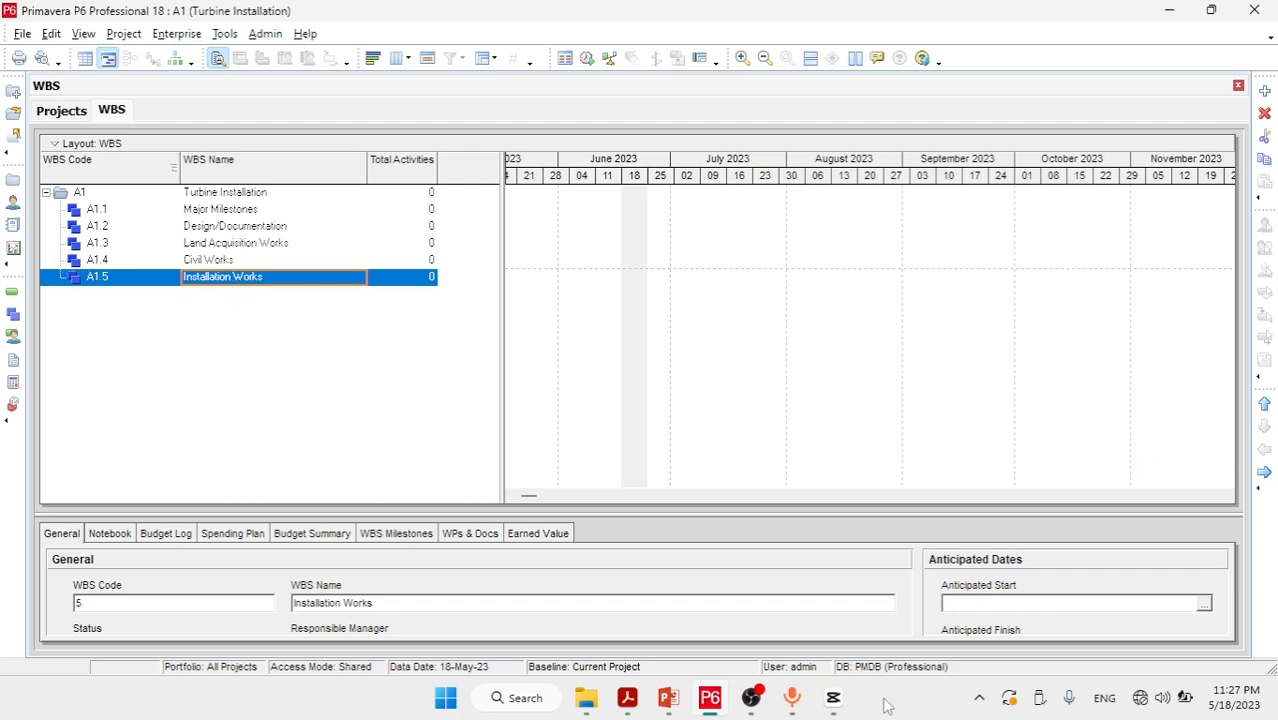
Check the WBS elements of the Turbine Installation project against the headings in the schedule PDF
{"action": "left_click", "coordinate": [627, 697]}
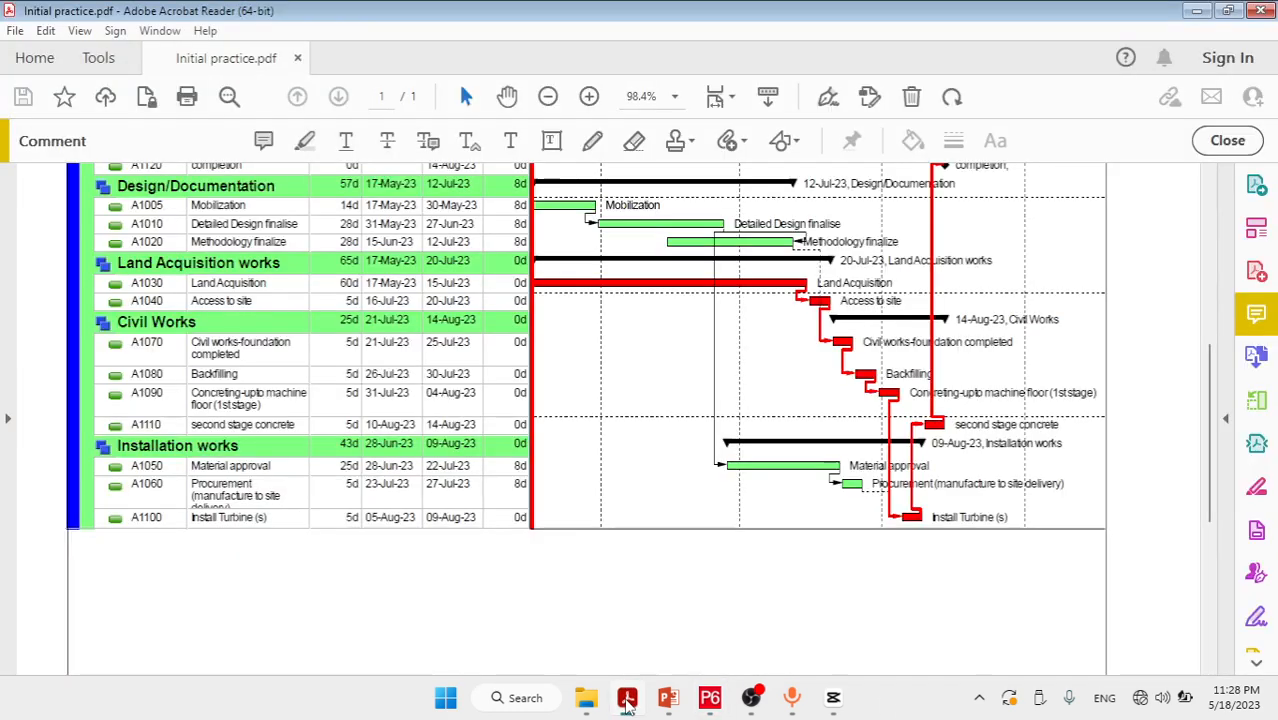
{"action": "scroll", "coordinate": [215, 410], "scroll_direction": "up", "scroll_amount": 2}
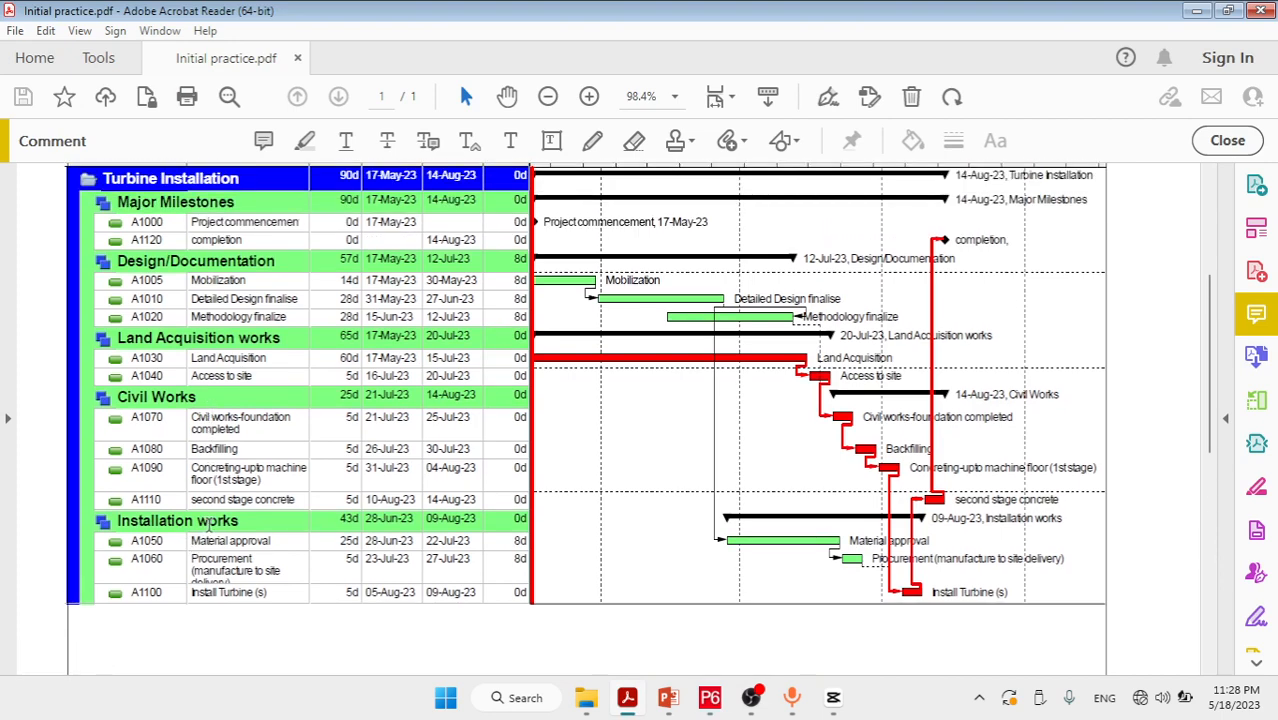
{"action": "left_click", "coordinate": [709, 697]}
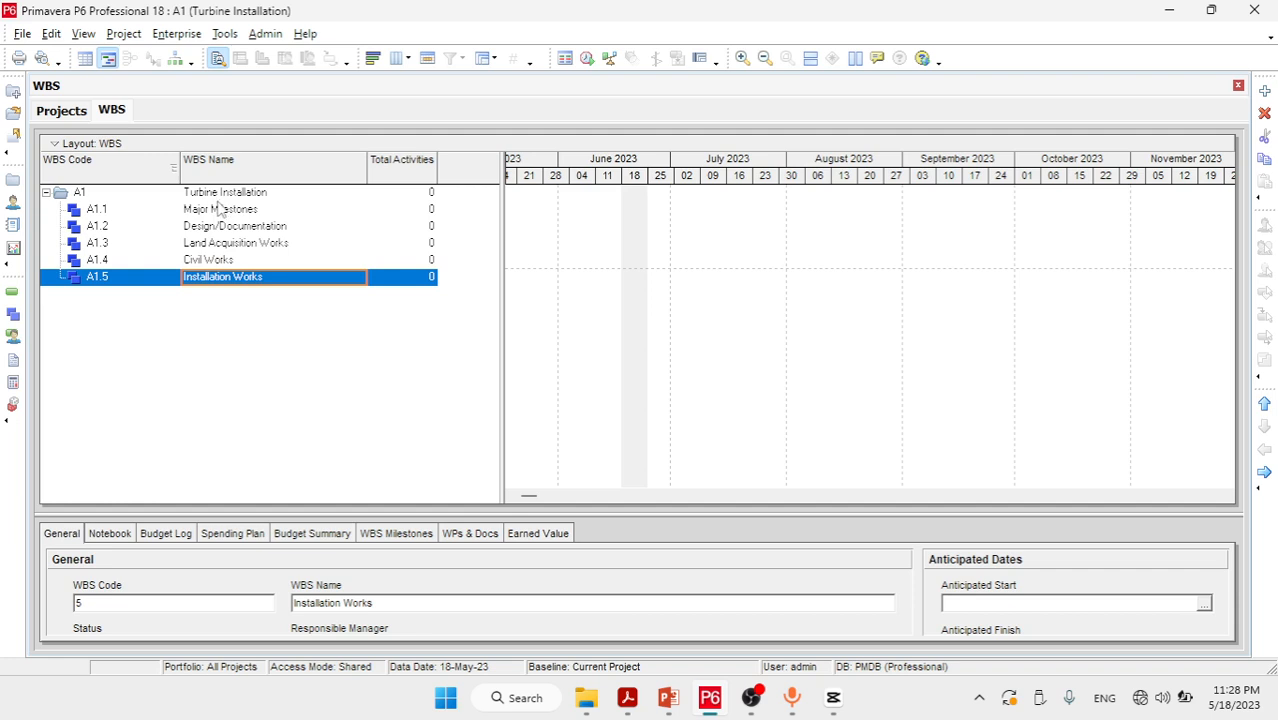
Switch to the PowerPoint presentation and show slide 3 about creating the Work Breakdown Structure
{"action": "left_click", "coordinate": [670, 700]}
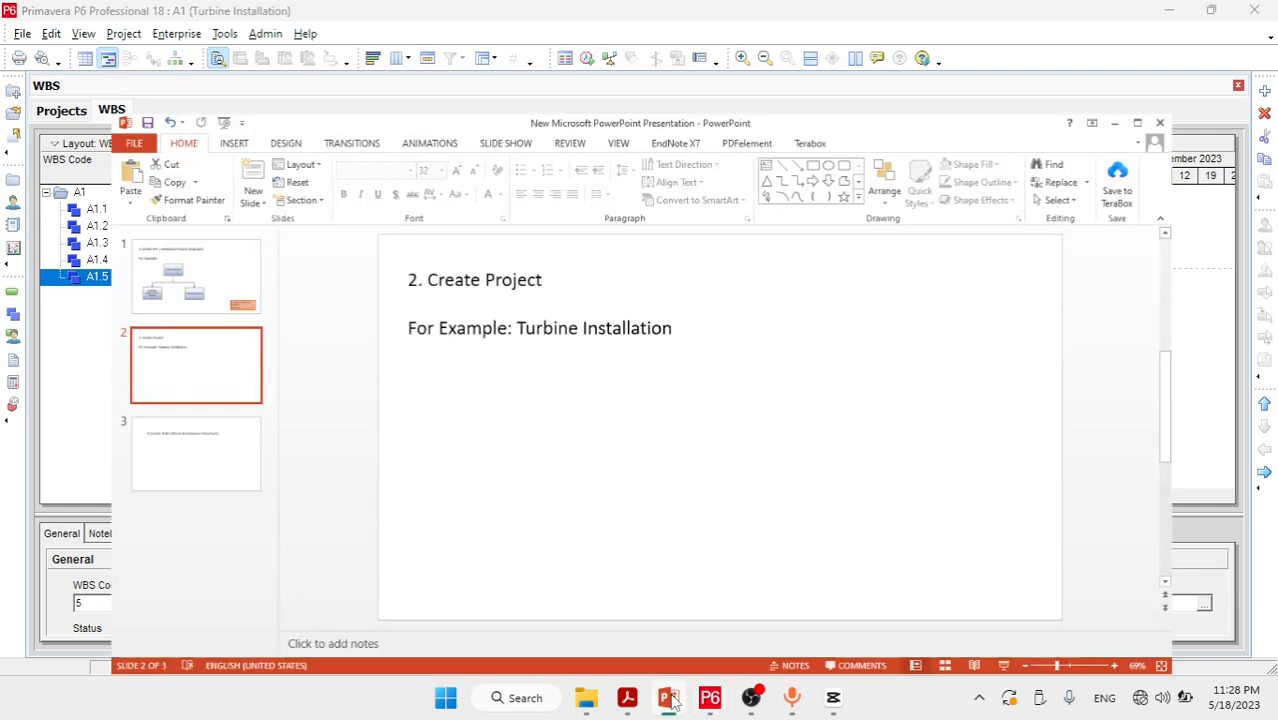
{"action": "left_click", "coordinate": [125, 433]}
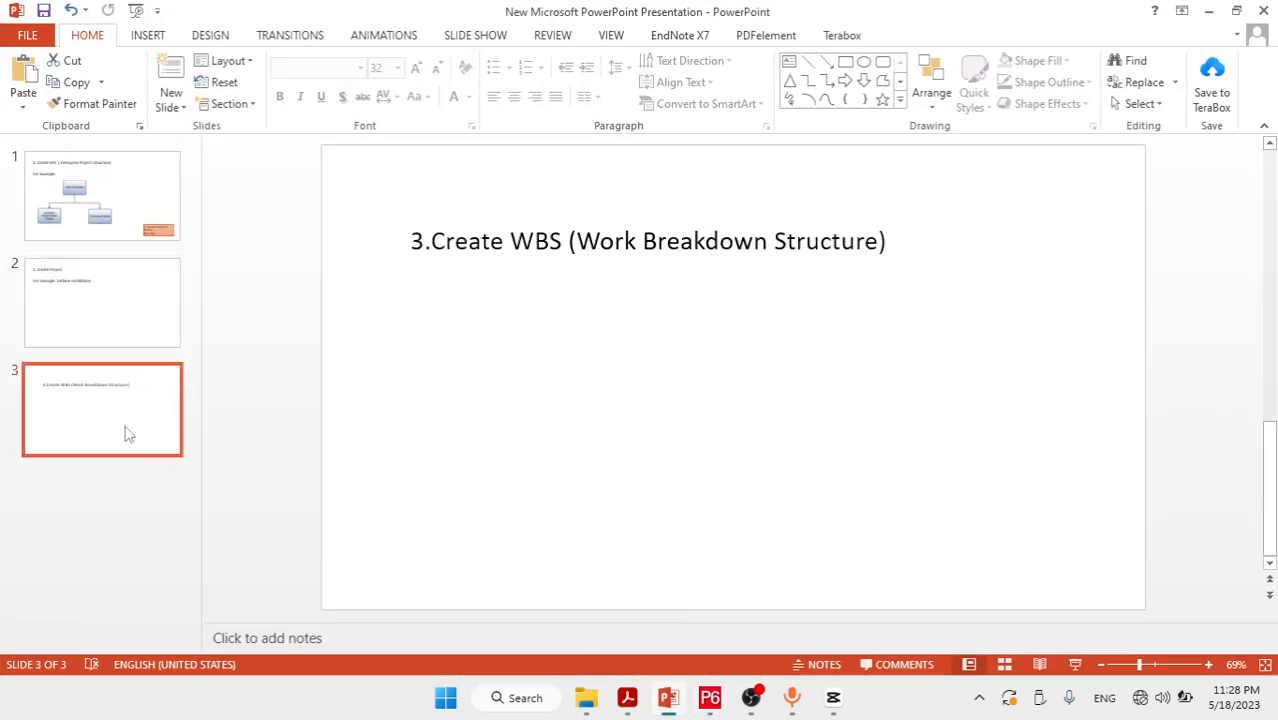